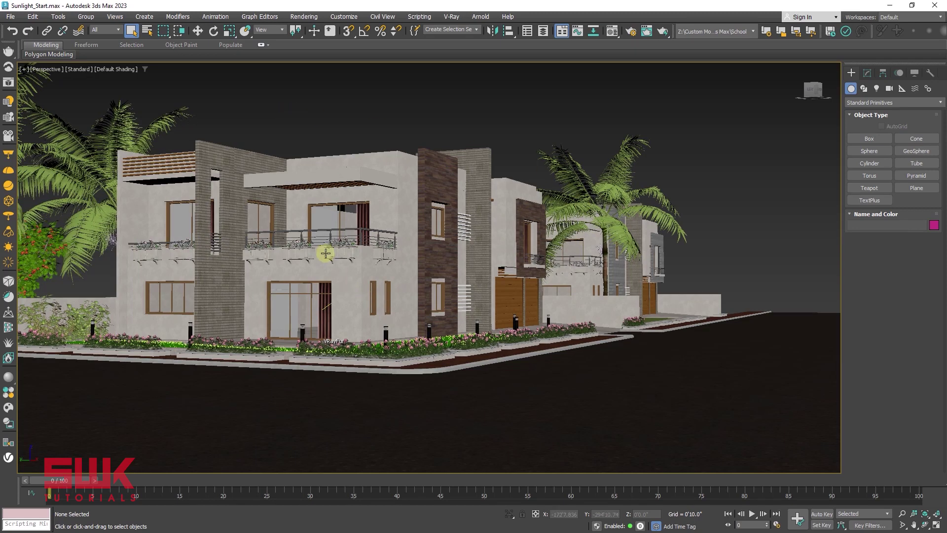
# Sample the Road material from the ground into the first material slot, and delete the ground object
pyautogui.click(873, 139)
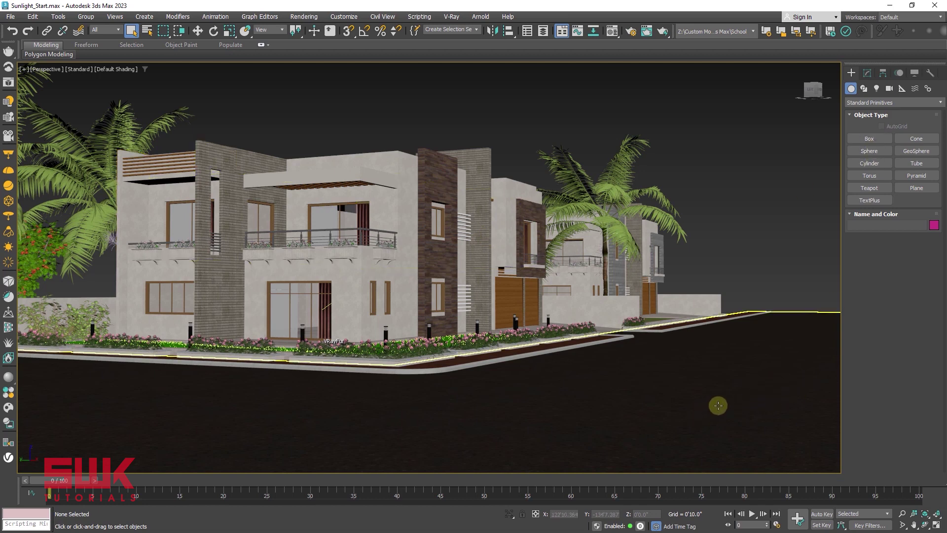
pyautogui.click(612, 31)
pyautogui.click(696, 213)
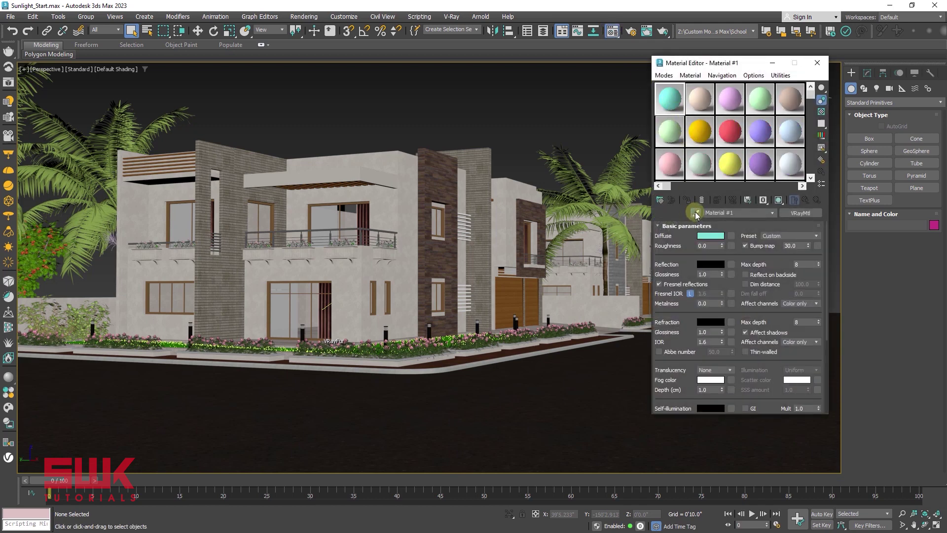
pyautogui.click(574, 382)
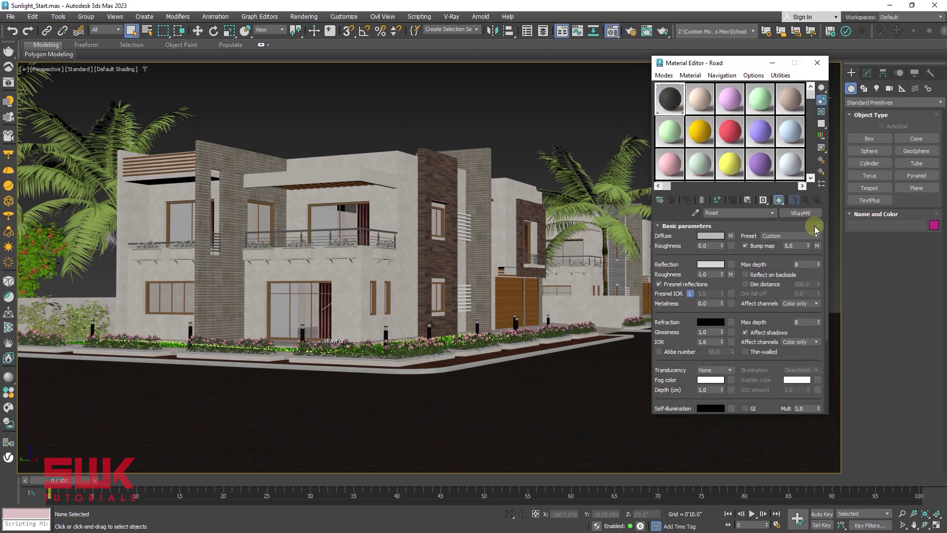
pyautogui.click(600, 376)
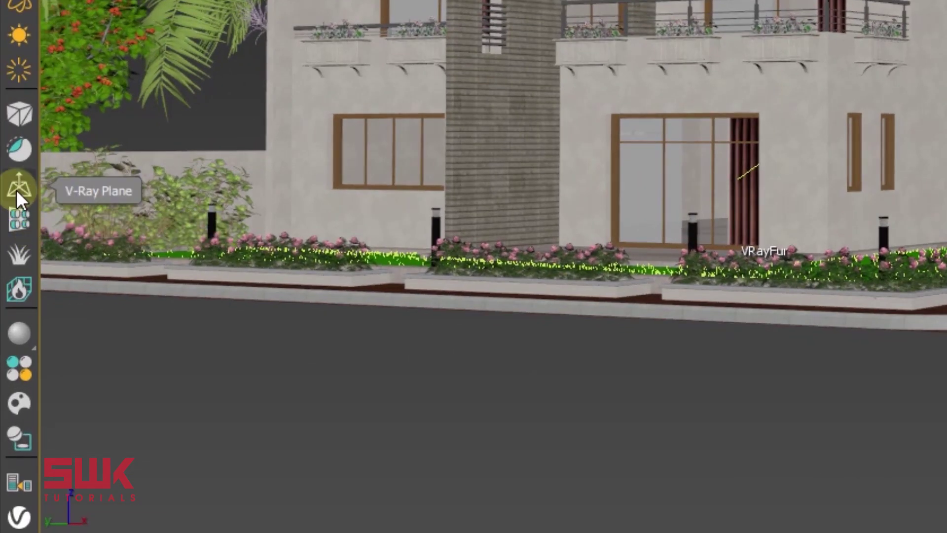
# Place a V-Ray Plane in front of the house and assign the Road material to it
pyautogui.click(16, 189)
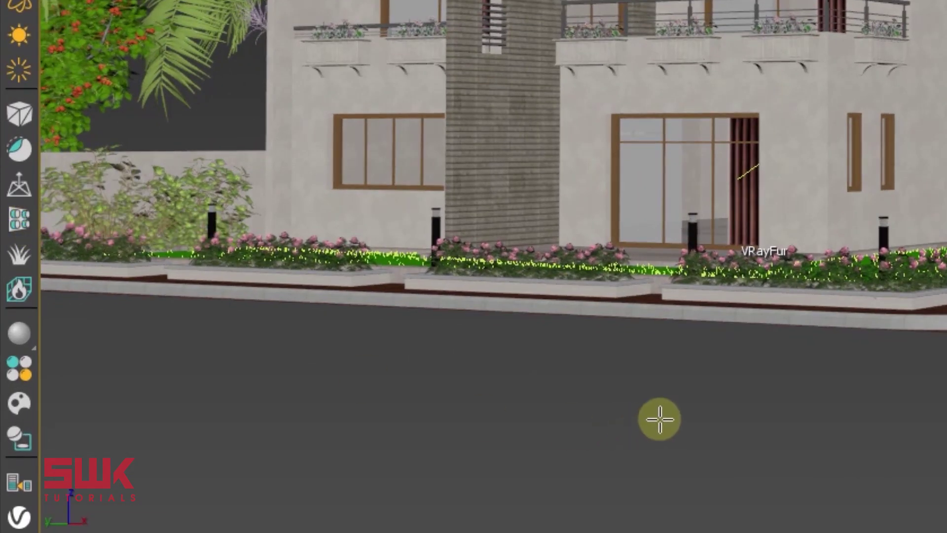
pyautogui.click(721, 432)
pyautogui.press('m')
pyautogui.click(687, 200)
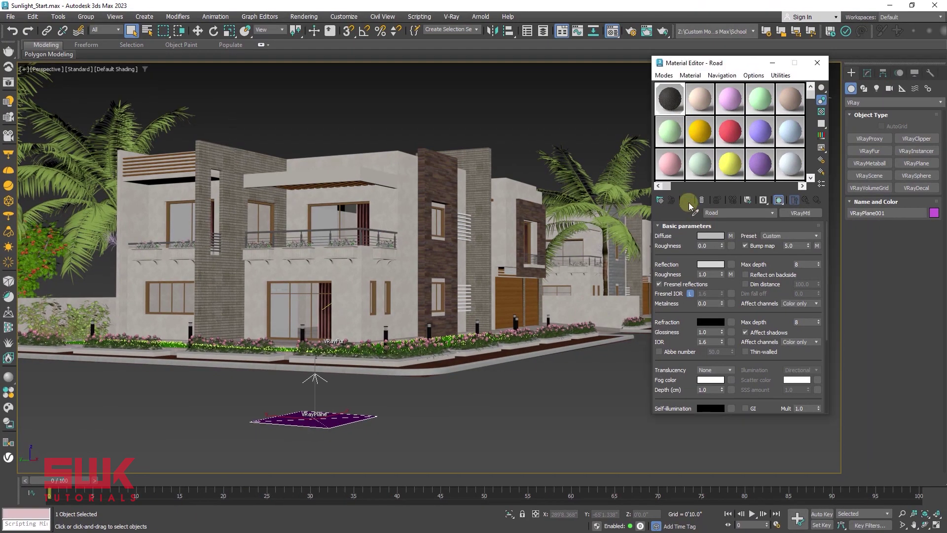
pyautogui.click(817, 62)
pyautogui.click(704, 112)
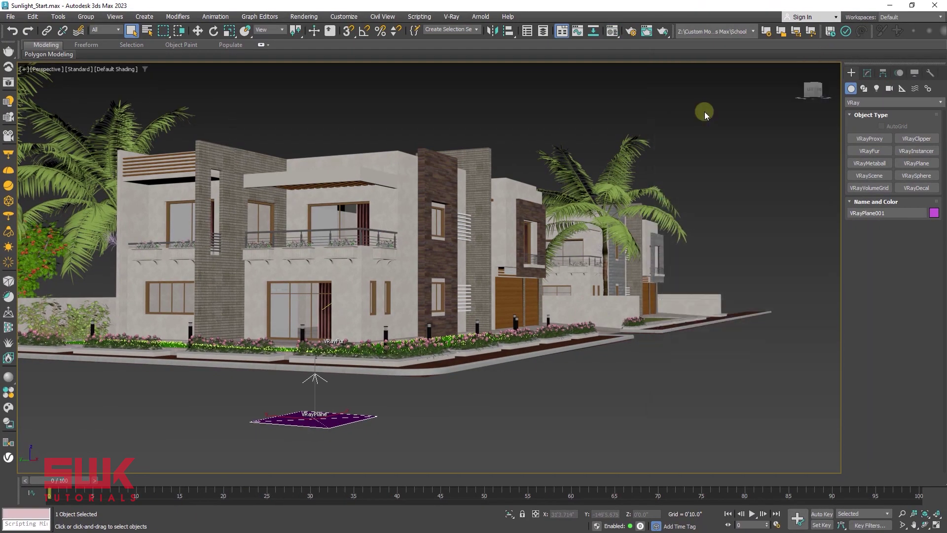
# Test-render the perspective view without any lights and close the frame buffer
pyautogui.click(662, 32)
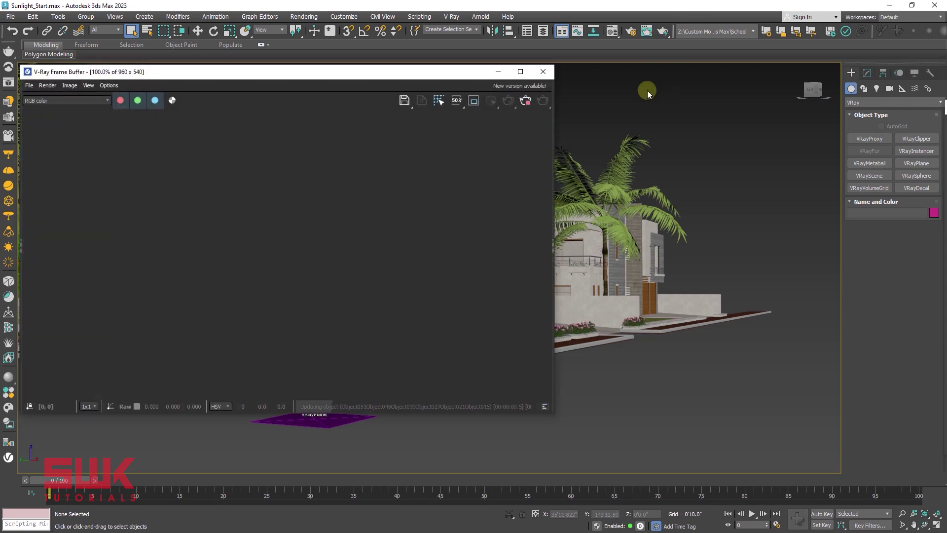
pyautogui.moveTo(436, 75)
pyautogui.mouseDown()
pyautogui.moveTo(442, 89)
pyautogui.moveTo(433, 84)
pyautogui.mouseUp()
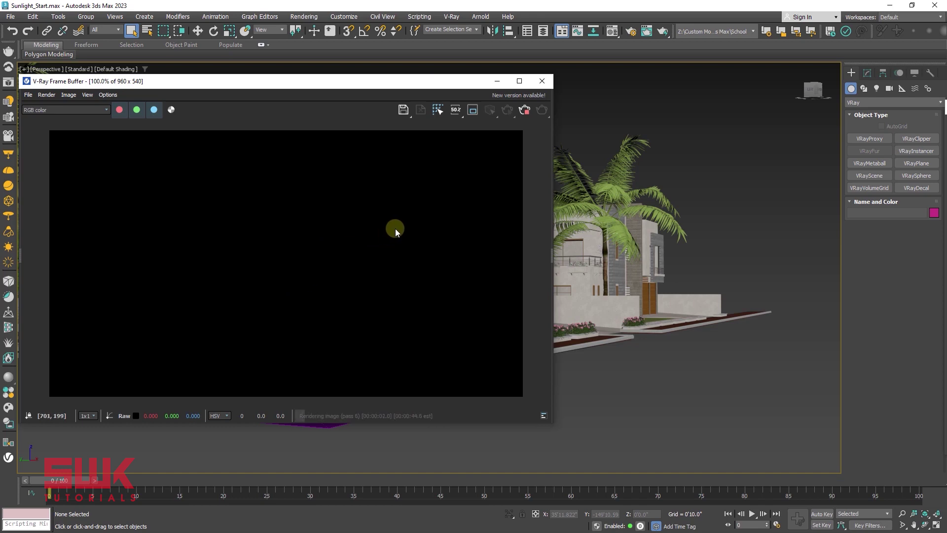
pyautogui.click(543, 81)
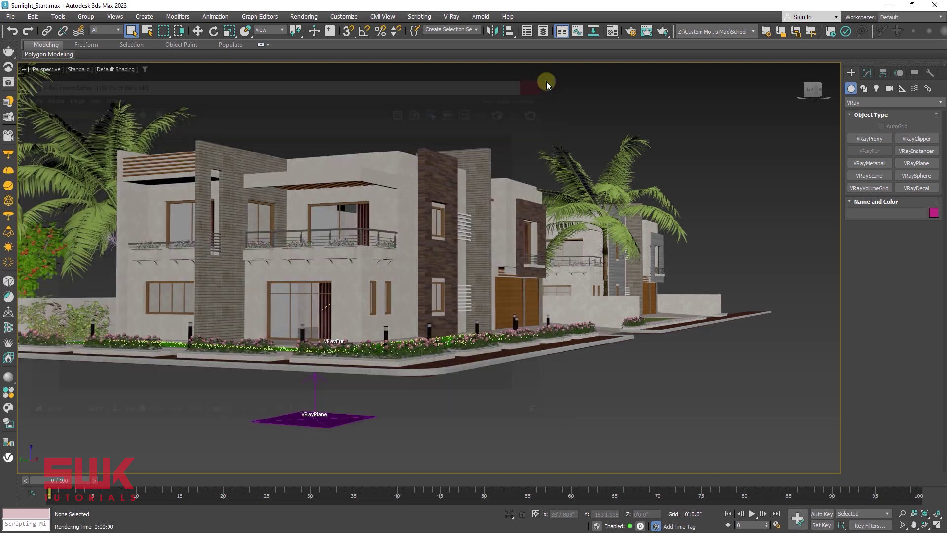
# Create a VRaySun in the front view, high above the houses and aimed straight down, with an automatic VRaySky environment map
pyautogui.hotkey('alt', 'w')
pyautogui.click(551, 105)
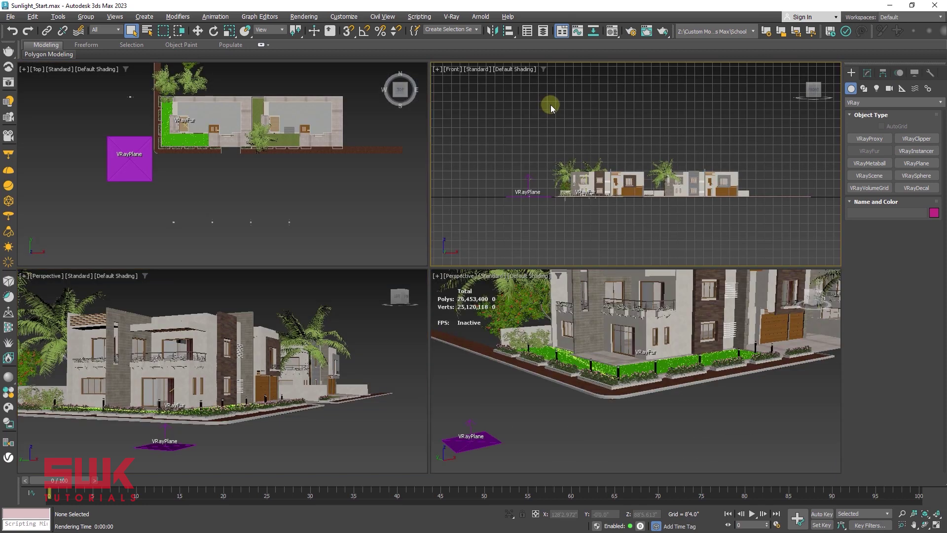
pyautogui.hotkey('alt', 'w')
pyautogui.moveTo(550, 104); pyautogui.dragTo(515, 218, button='middle')
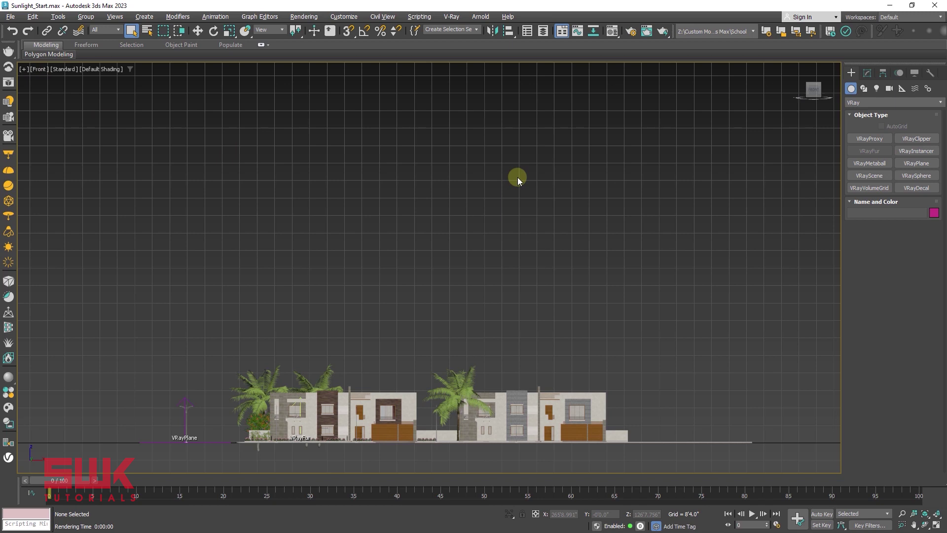
pyautogui.moveTo(517, 177); pyautogui.dragTo(514, 178, button='middle')
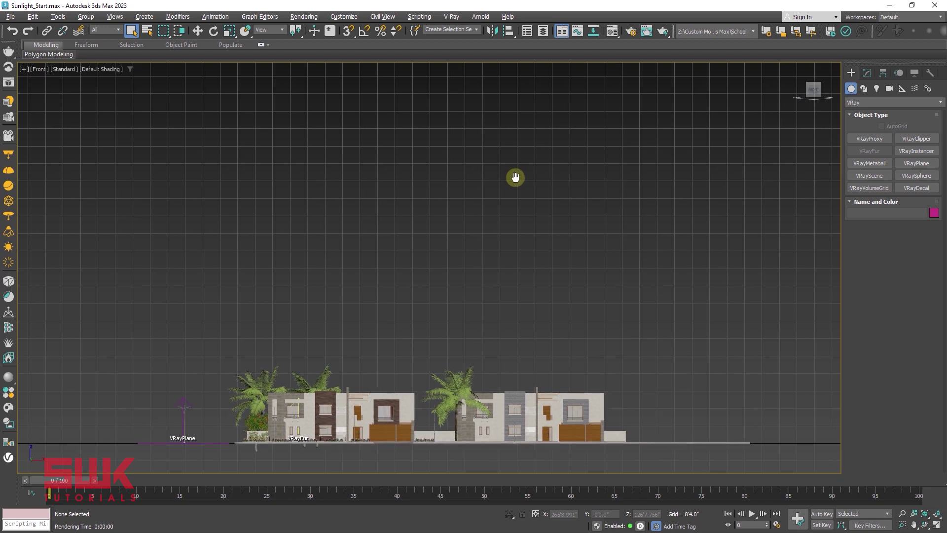
pyautogui.click(9, 247)
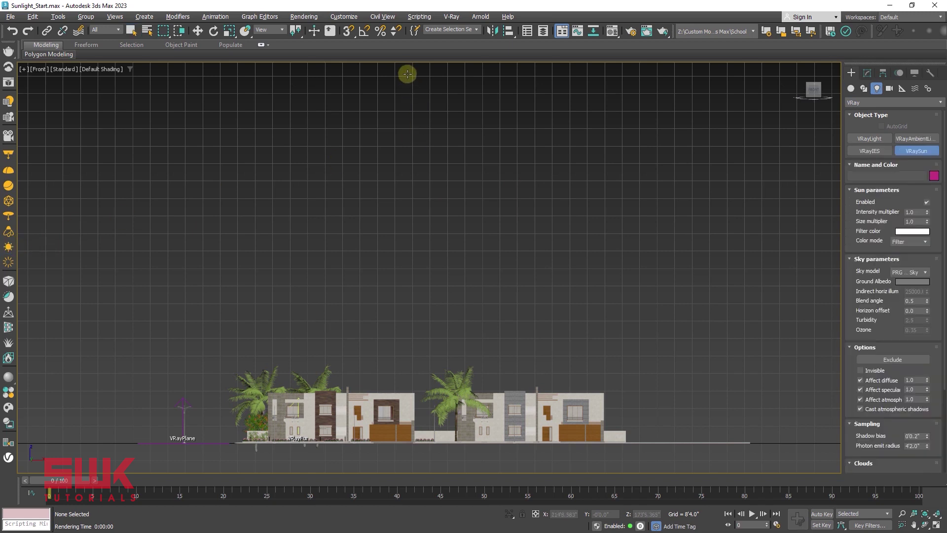
pyautogui.moveTo(407, 70); pyautogui.dragTo(410, 442)
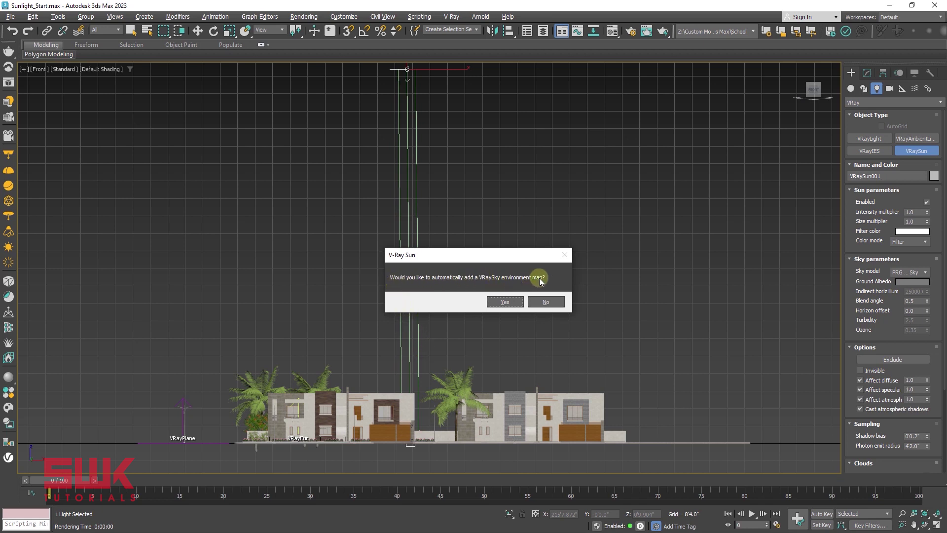
pyautogui.click(515, 302)
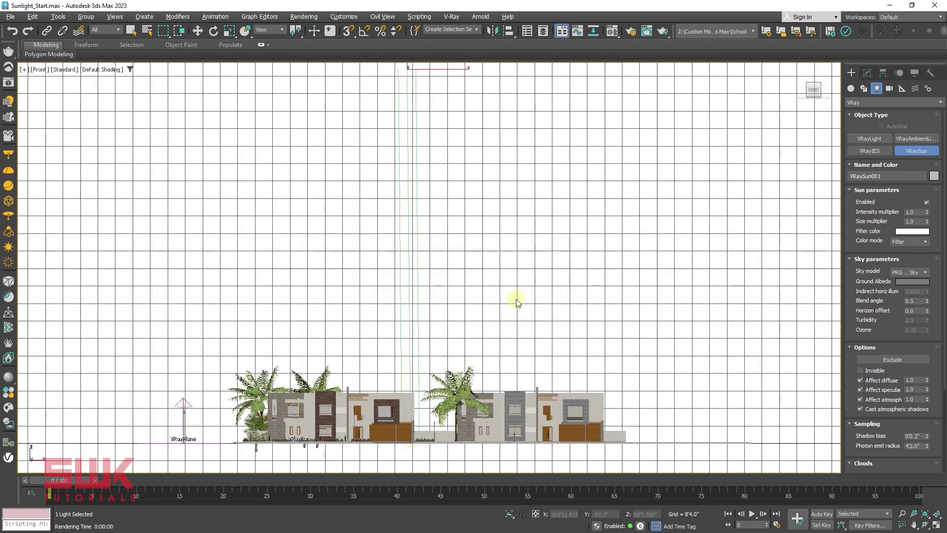
pyautogui.rightClick(516, 298)
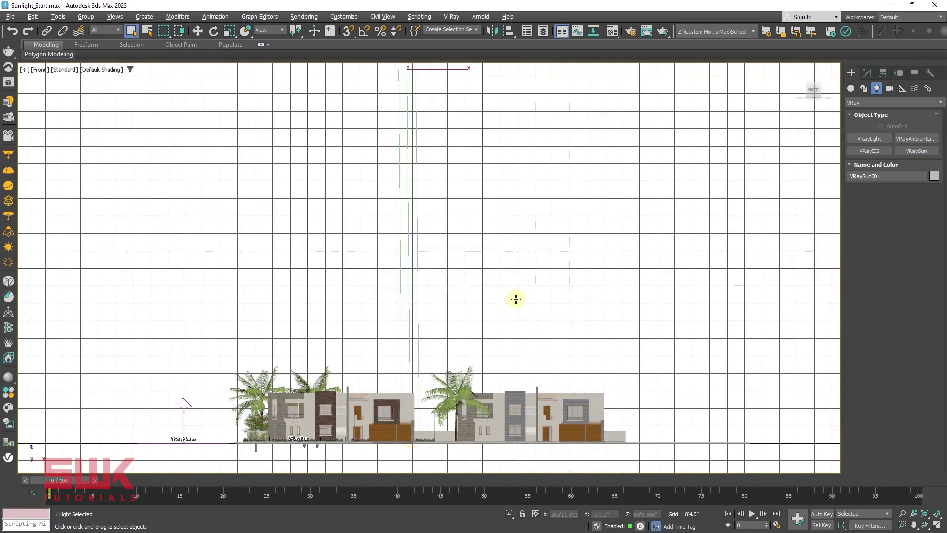
# Render the maximized house perspective view with the overhead sun at its default intensity
pyautogui.hotkey('alt', 'w')
pyautogui.rightClick(397, 322)
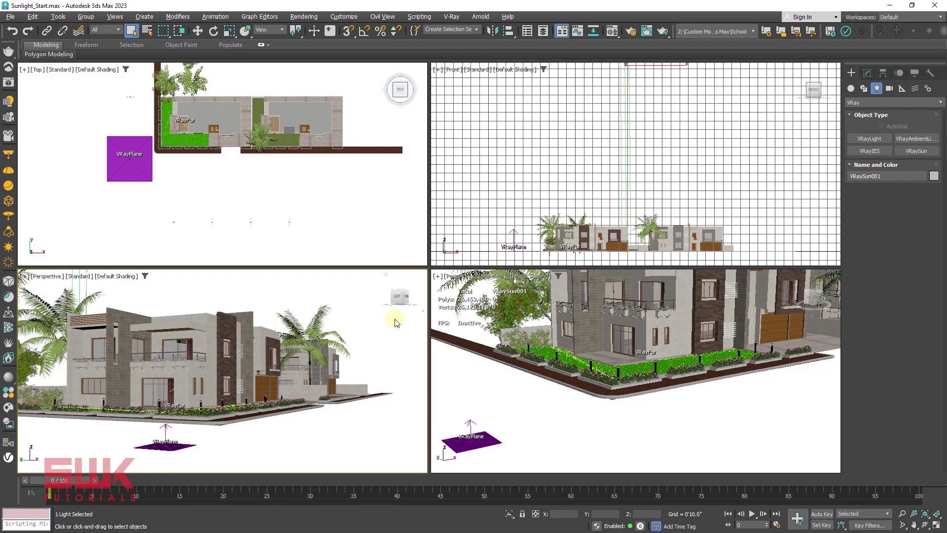
pyautogui.hotkey('alt', 'w')
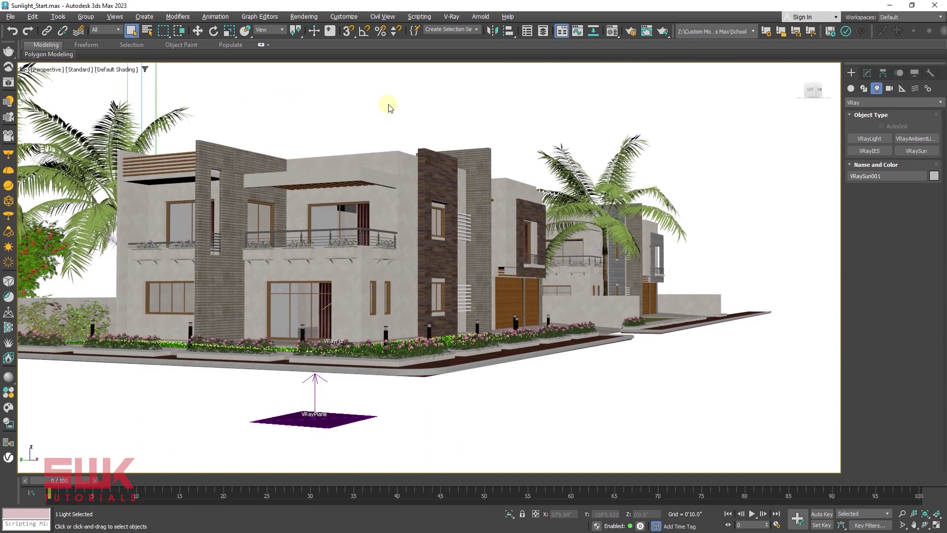
pyautogui.click(662, 31)
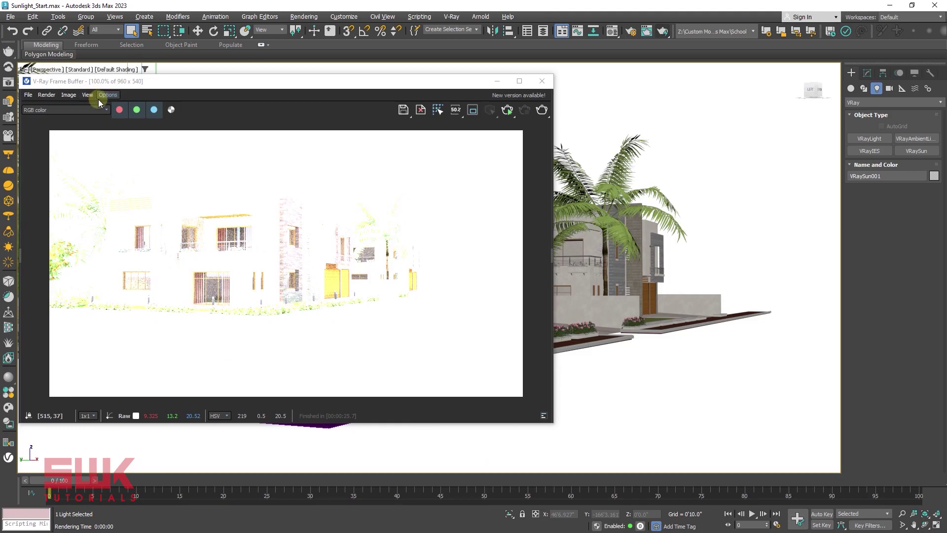
# Set the VRaySun's intensity multiplier to 0.025
pyautogui.click(891, 88)
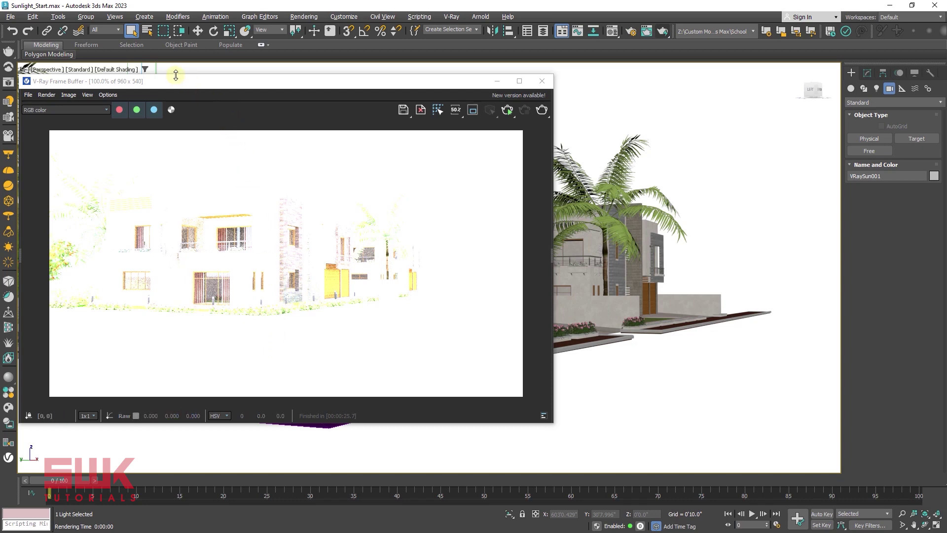
pyautogui.moveTo(150, 84); pyautogui.dragTo(152, 189)
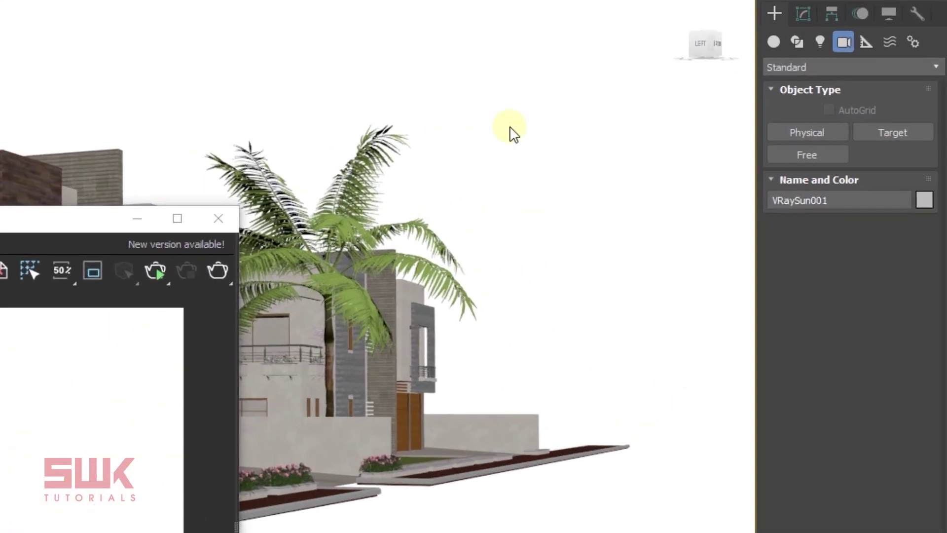
pyautogui.click(866, 73)
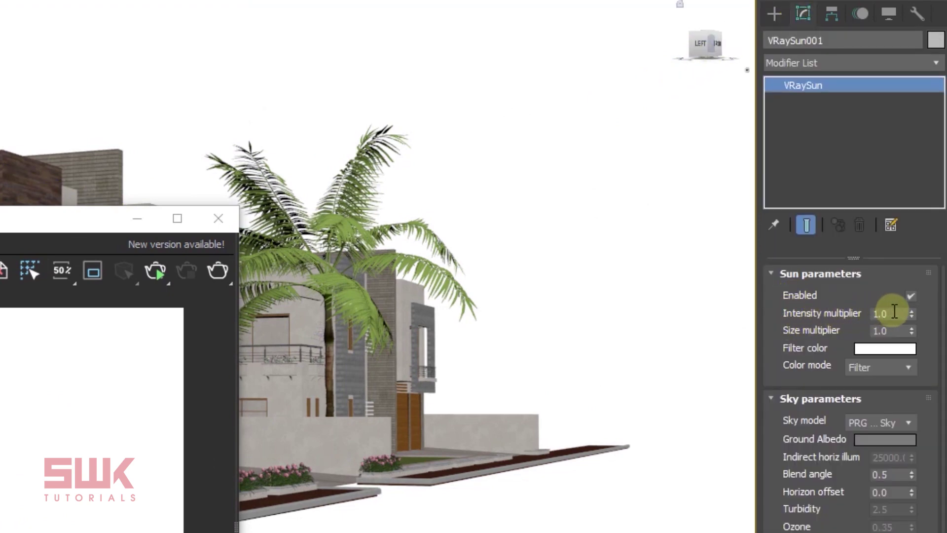
pyautogui.doubleClick(878, 313)
pyautogui.write('0.025')
pyautogui.press('Return')
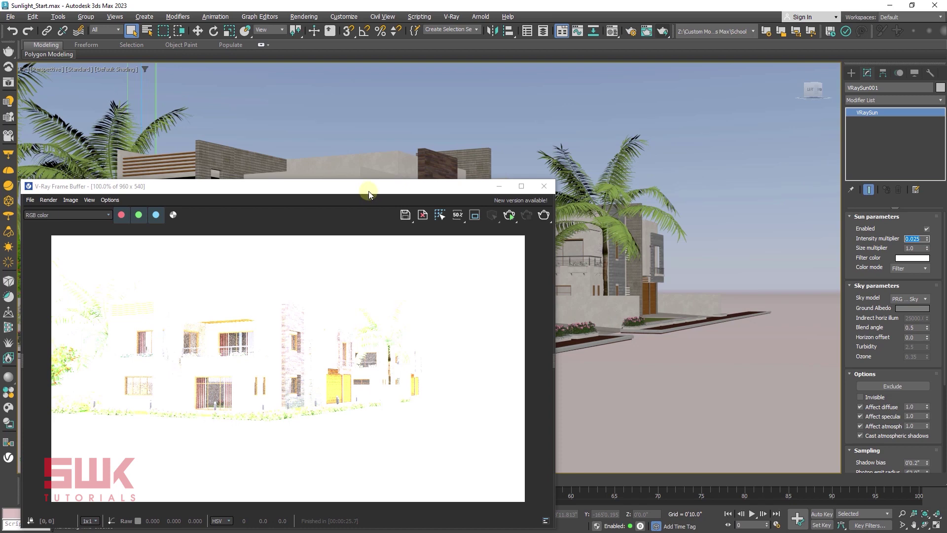
# Render the perspective view again with the reduced sun intensity, and close the frame buffer
pyautogui.moveTo(368, 191); pyautogui.dragTo(366, 90)
pyautogui.click(542, 115)
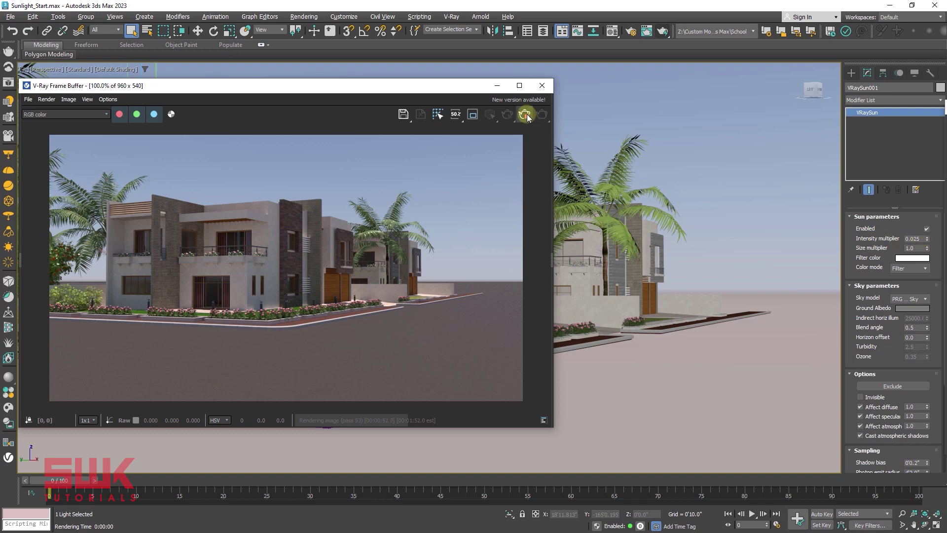
pyautogui.click(542, 86)
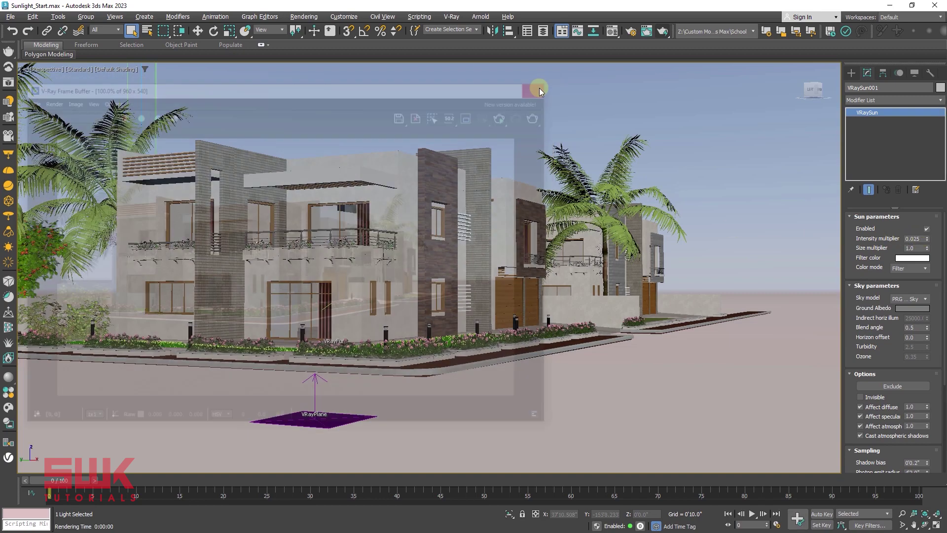
# Move the sun in the front view far sideways past the second house, down to ground level, with its Z position at 0
pyautogui.hotkey('alt', 'w')
pyautogui.moveTo(303, 143); pyautogui.dragTo(265, 214, button='middle')
pyautogui.press('w')
pyautogui.scroll(-2, 246, 150)
pyautogui.moveTo(246, 150); pyautogui.dragTo(195, 157, button='middle')
pyautogui.scroll(-1, 214, 145)
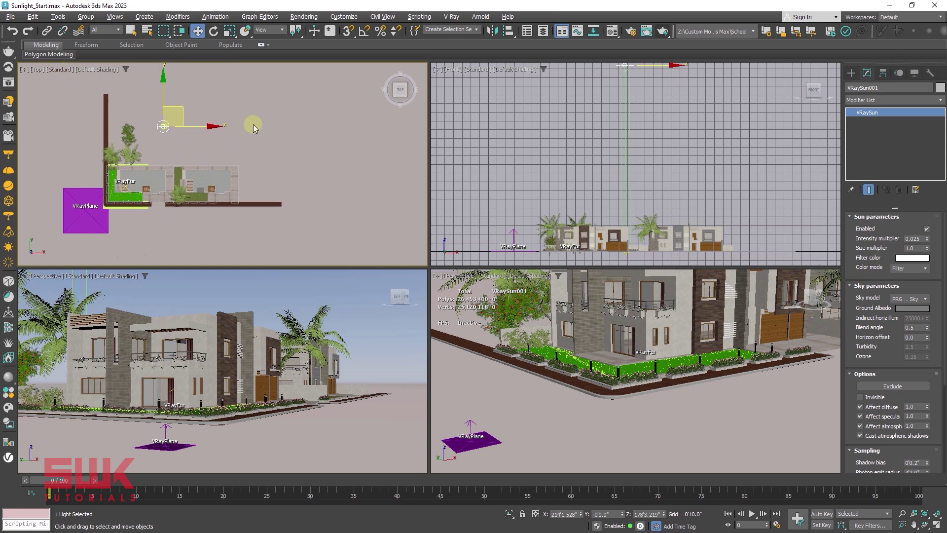
pyautogui.scroll(-2, 575, 144)
pyautogui.moveTo(571, 144)
pyautogui.mouseDown(button='middle')
pyautogui.moveTo(576, 159)
pyautogui.moveTo(568, 155)
pyautogui.mouseUp(button='middle')
pyautogui.moveTo(607, 81); pyautogui.dragTo(838, 220)
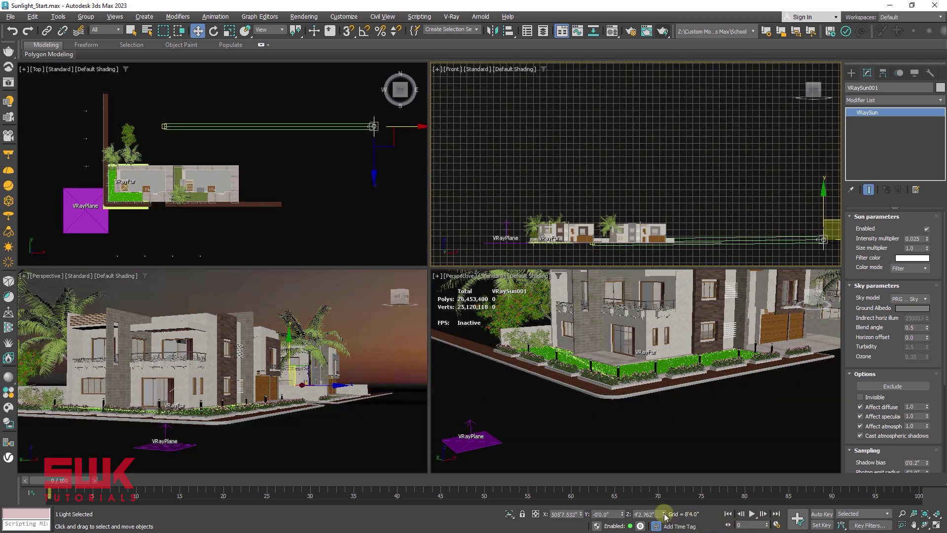
pyautogui.rightClick(664, 515)
# Maximize the house perspective view and lock Quad 4 - Perspective as the view to render in Render Setup
pyautogui.rightClick(360, 315)
pyautogui.hotkey('alt', 'w')
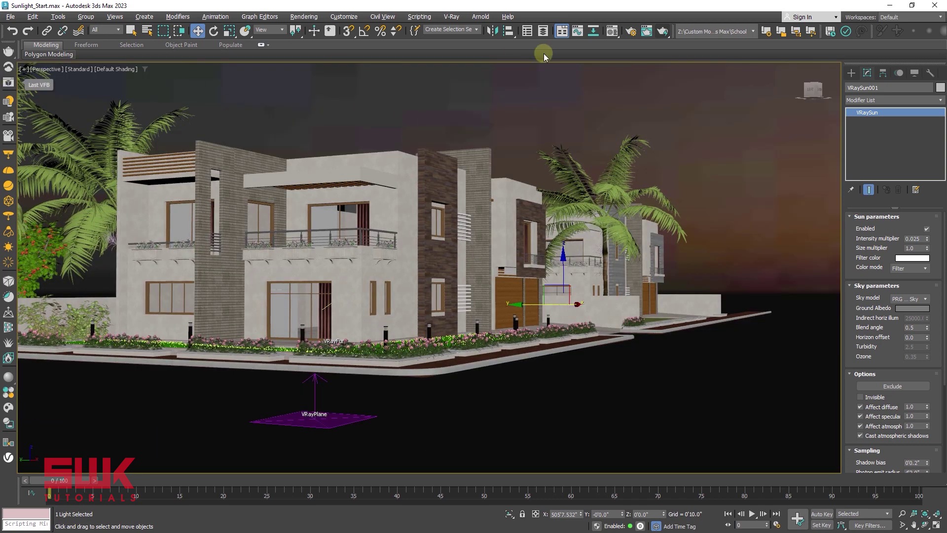
pyautogui.click(629, 32)
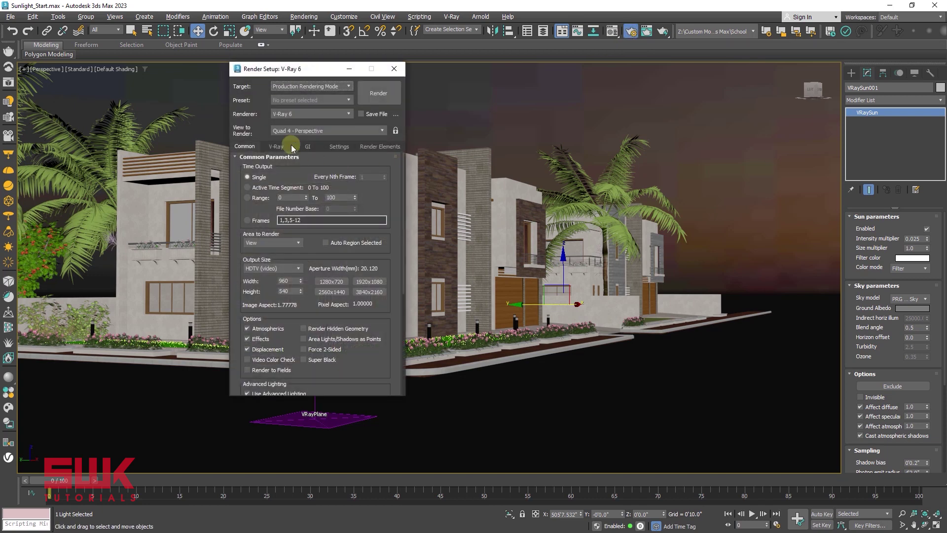
pyautogui.click(395, 131)
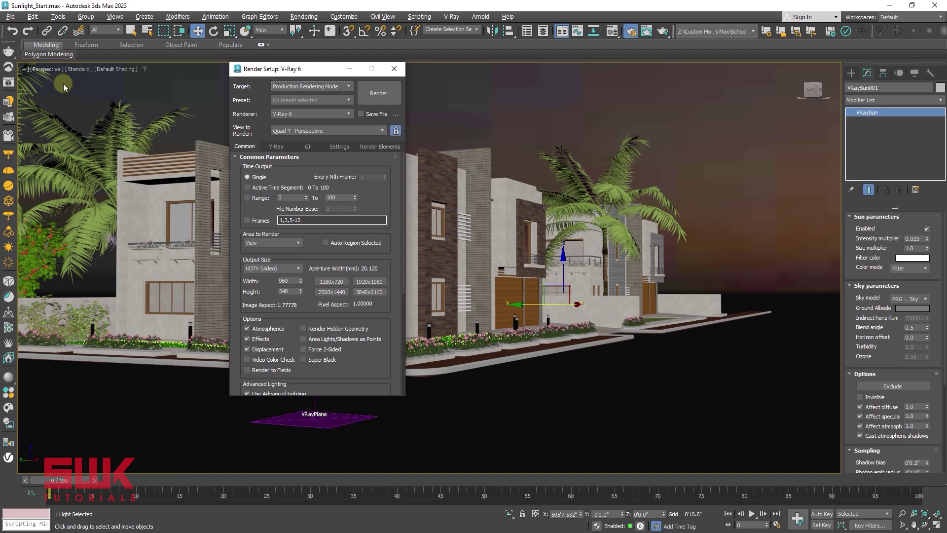
pyautogui.click(310, 134)
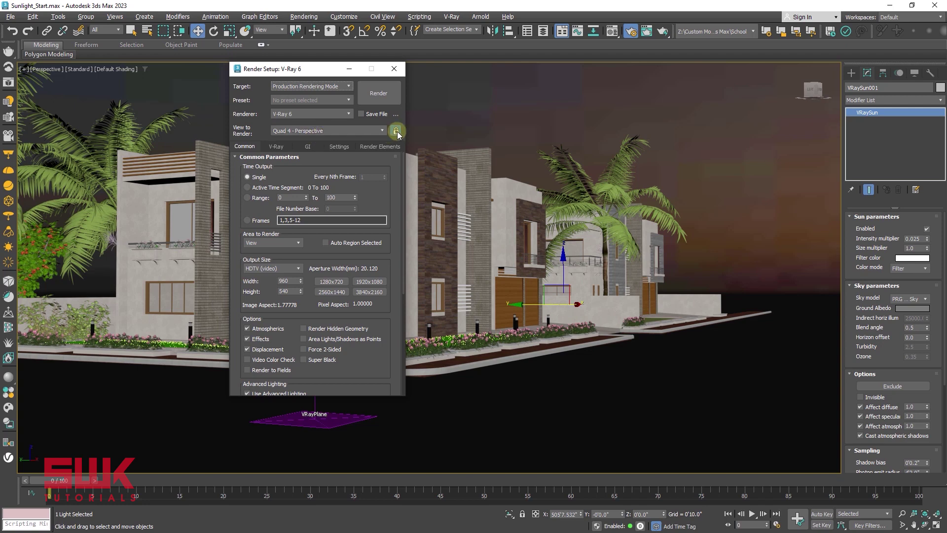
pyautogui.click(394, 70)
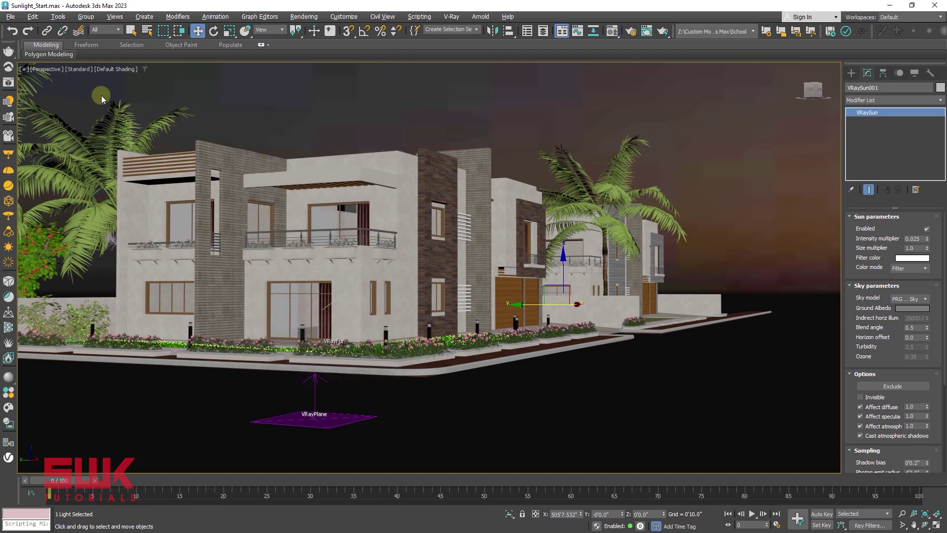
# Reopen the V-Ray Frame Buffer and start an interactive render with the sun at the horizon
pyautogui.click(8, 82)
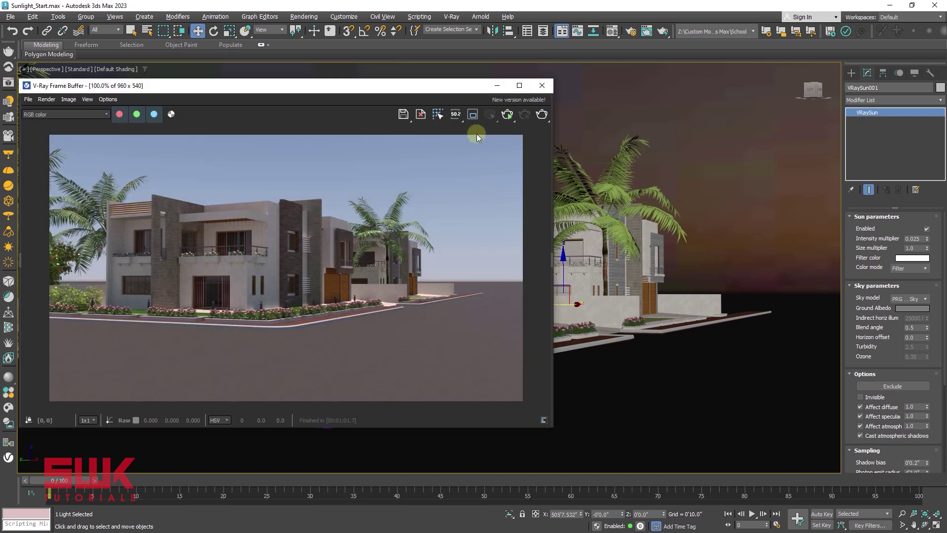
pyautogui.click(505, 116)
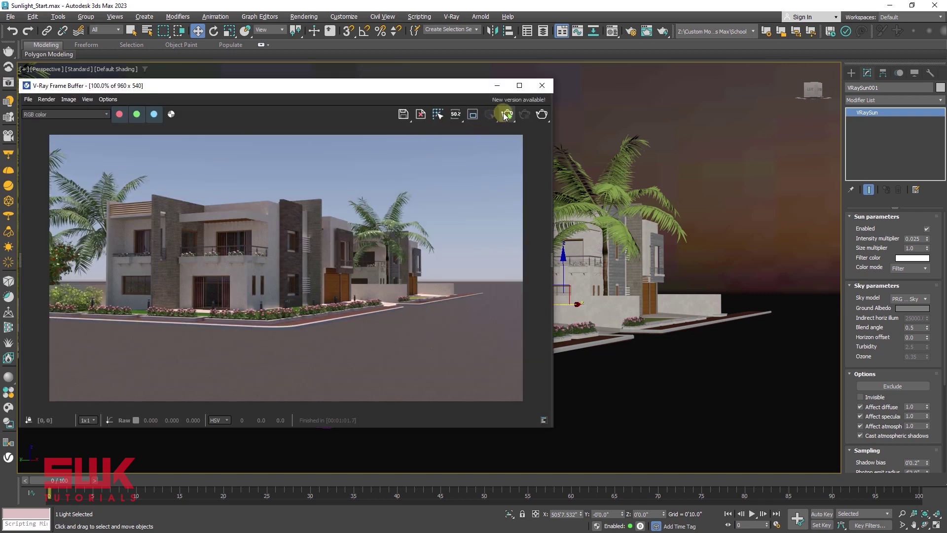
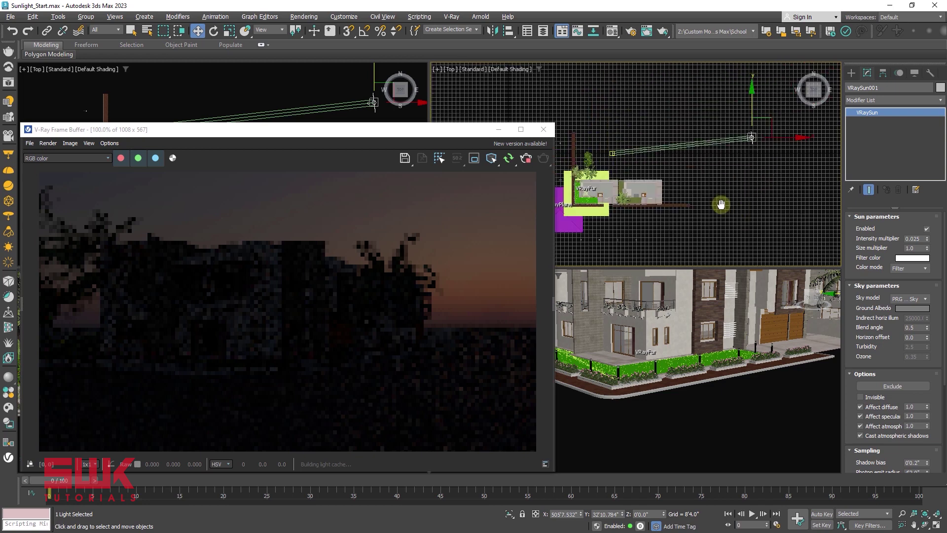
# Move the sun slightly closer to the houses in the top view and enlarge its size multiplier to 3.0 and to 5.0
pyautogui.moveTo(767, 149); pyautogui.dragTo(743, 119)
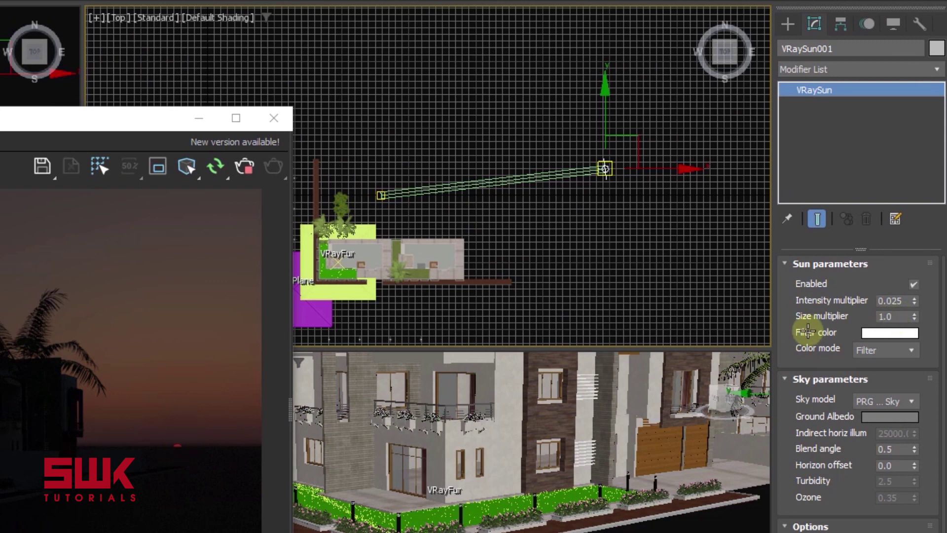
pyautogui.doubleClick(895, 316)
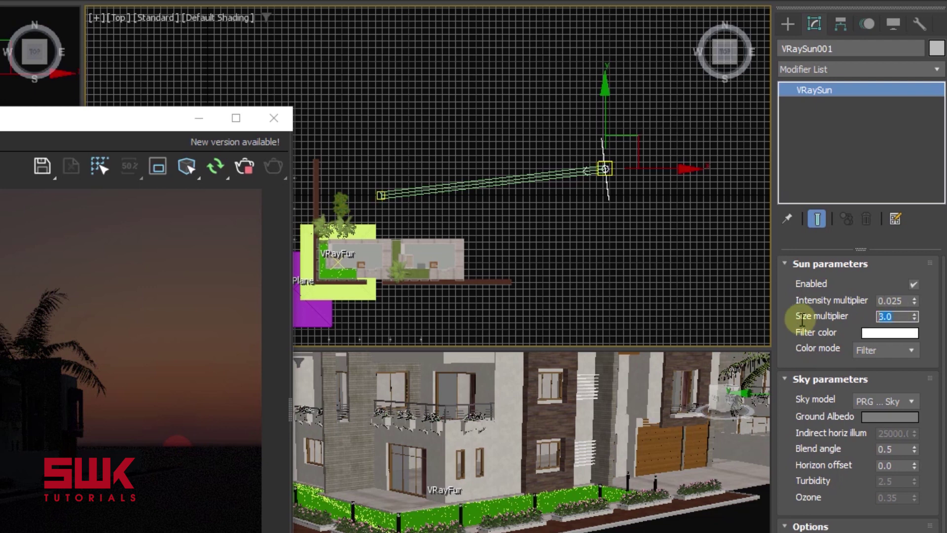
pyautogui.press('Return')
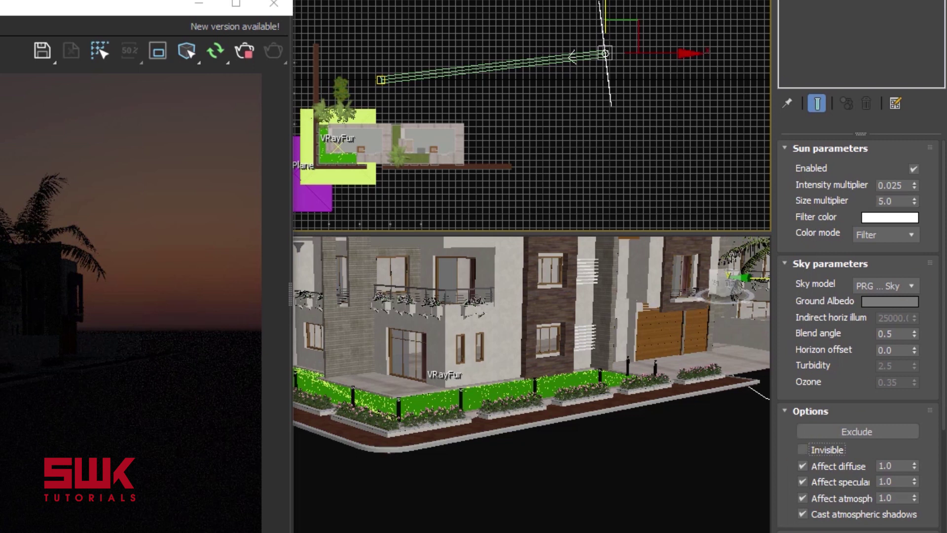
# Reset the sun's size multiplier to 1.0 and make the sun invisible
pyautogui.click(903, 201)
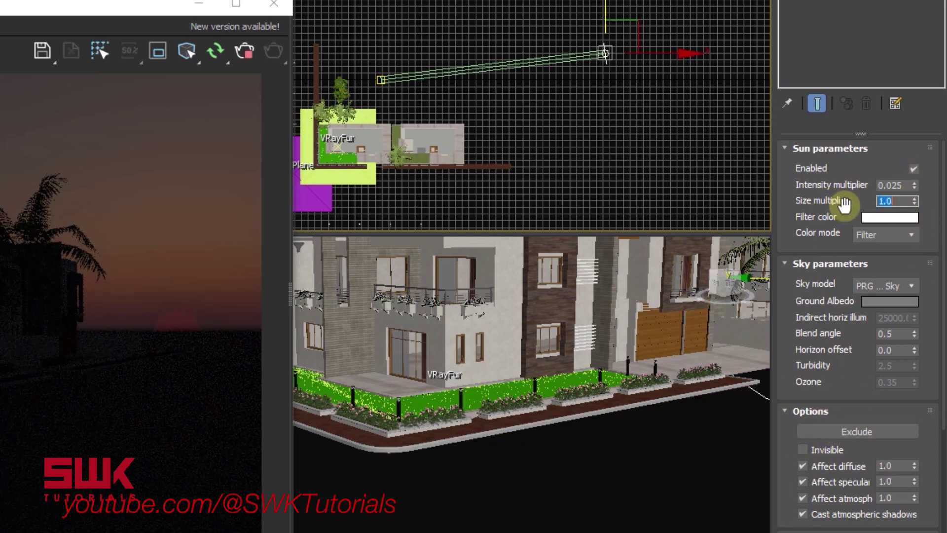
pyautogui.write('1')
pyautogui.press('Return')
pyautogui.click(808, 449)
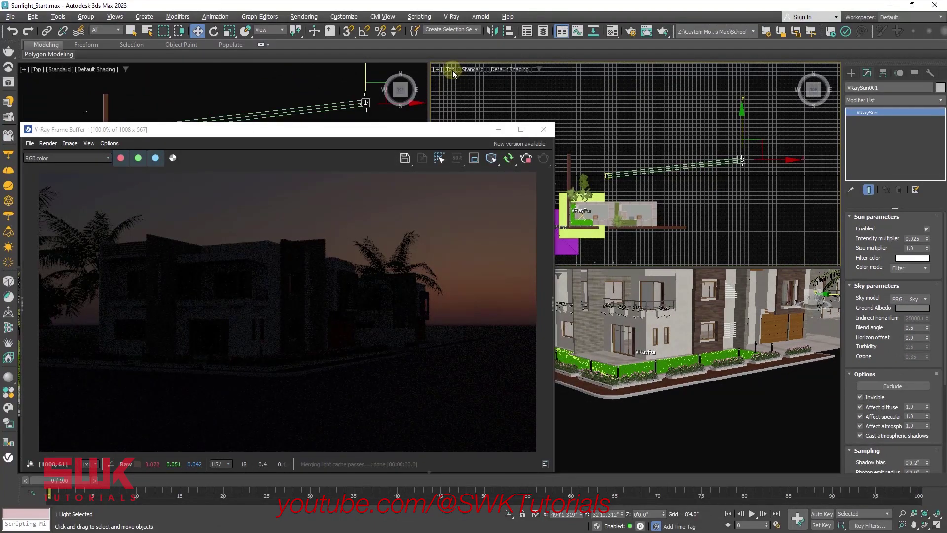
# Switch the second top view to the front view and raise the sun there to a Z position of about 14'6"
pyautogui.click(450, 69)
pyautogui.click(466, 149)
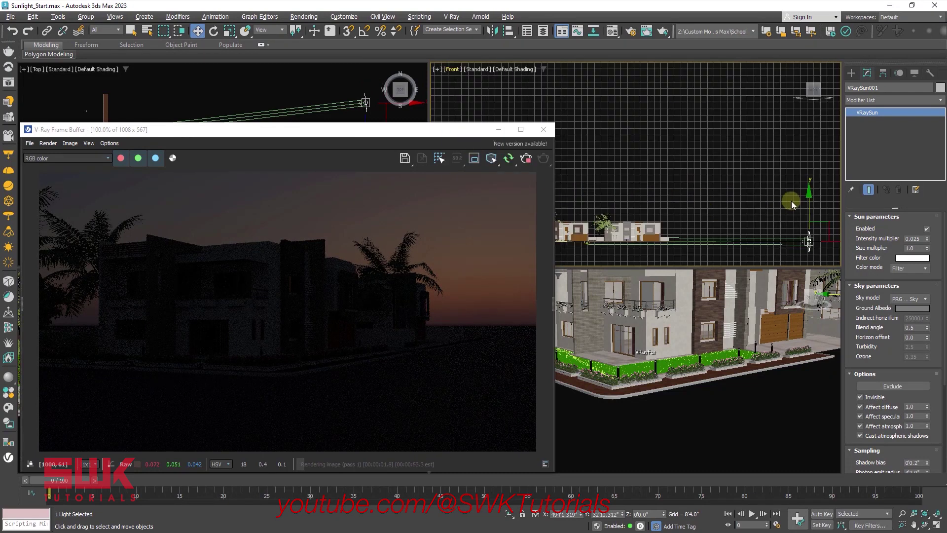
pyautogui.moveTo(773, 197); pyautogui.dragTo(756, 194, button='middle')
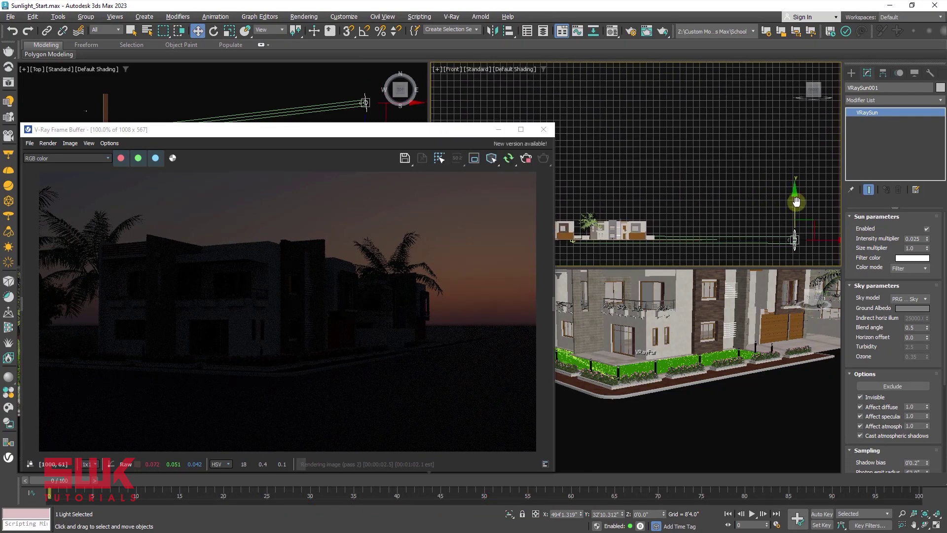
pyautogui.moveTo(796, 200); pyautogui.dragTo(794, 188)
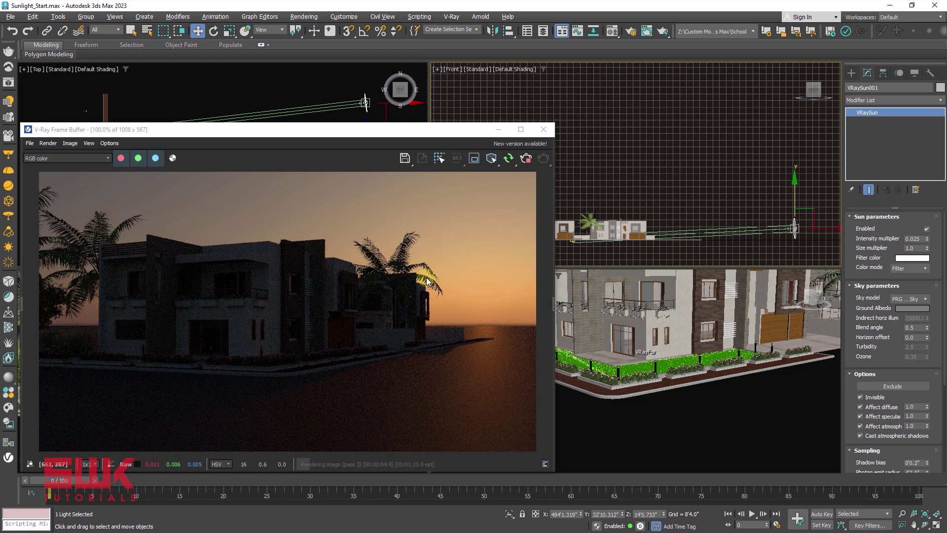
# Shift the sun in the top view to the front side of the houses, to a Y position of about -111'10"
pyautogui.moveTo(362, 134); pyautogui.dragTo(739, 120)
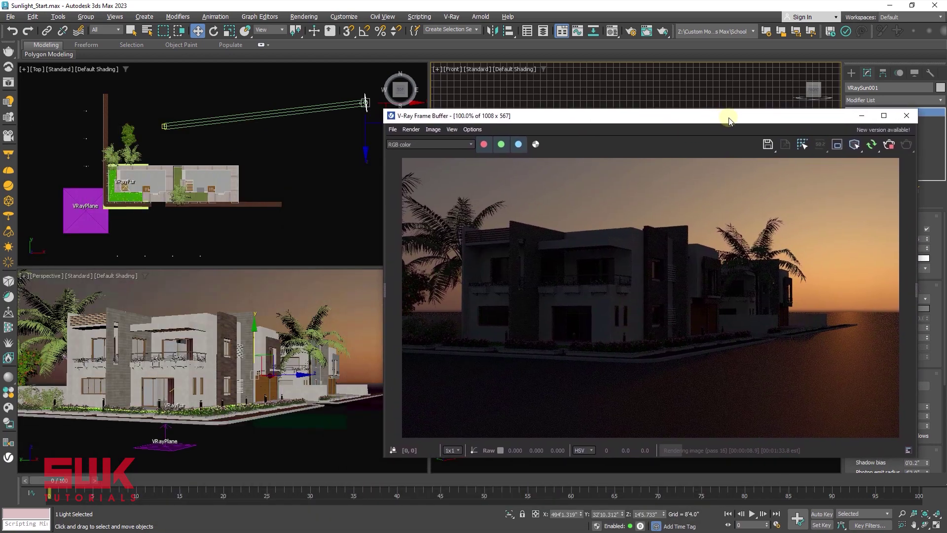
pyautogui.moveTo(264, 152); pyautogui.dragTo(229, 157, button='middle')
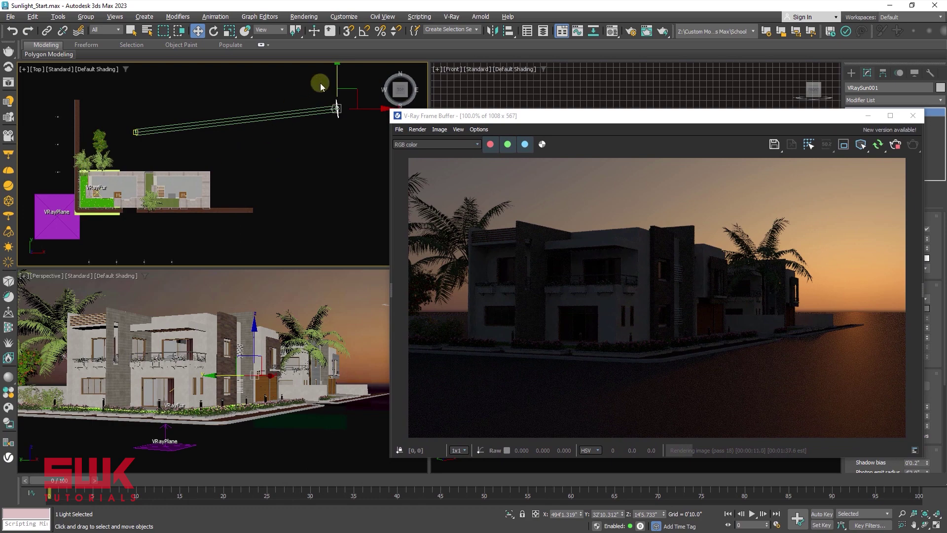
pyautogui.moveTo(337, 77); pyautogui.dragTo(336, 180)
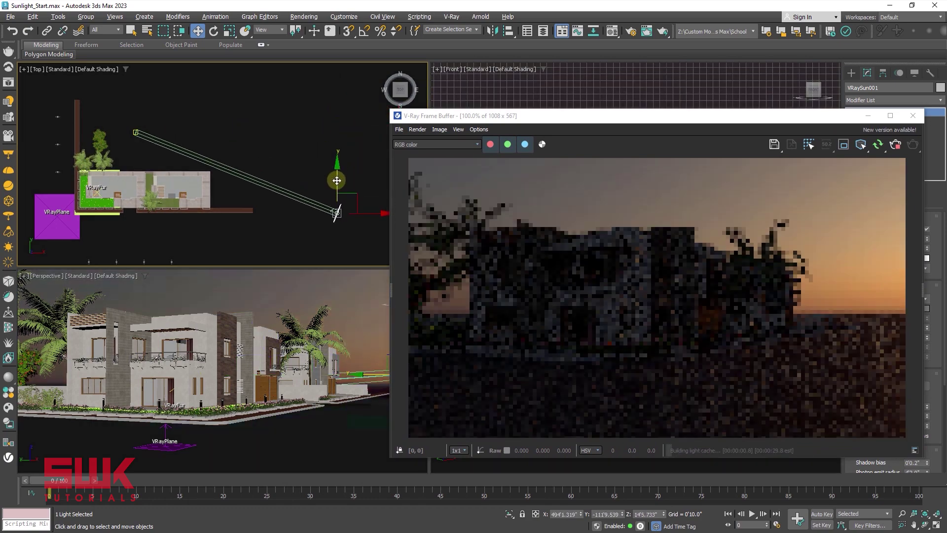
# Raise the sun in the front view to a Z position of about 49'11"
pyautogui.moveTo(547, 119); pyautogui.dragTo(178, 130)
pyautogui.moveTo(722, 140); pyautogui.dragTo(715, 126, button='middle')
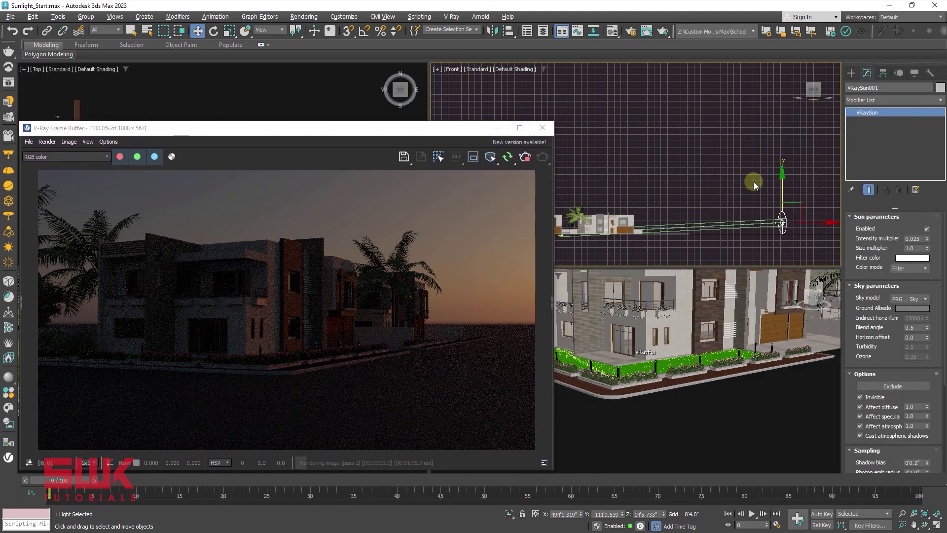
pyautogui.moveTo(780, 186); pyautogui.dragTo(777, 158)
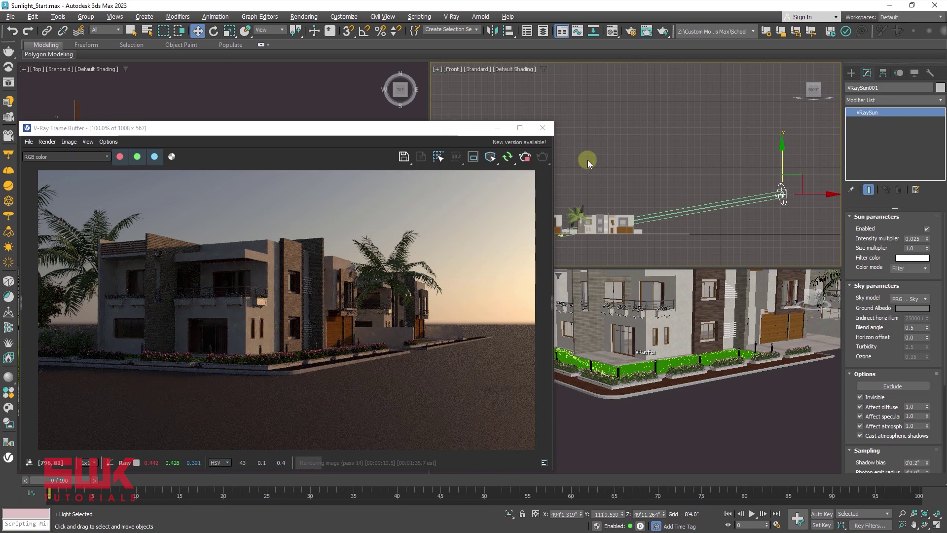
# Move the sun diagonally in the top view, farther in front of the houses, to about X 420'3", Y -187'11"
pyautogui.moveTo(407, 129); pyautogui.dragTo(790, 113)
pyautogui.moveTo(307, 202); pyautogui.dragTo(340, 205, button='middle')
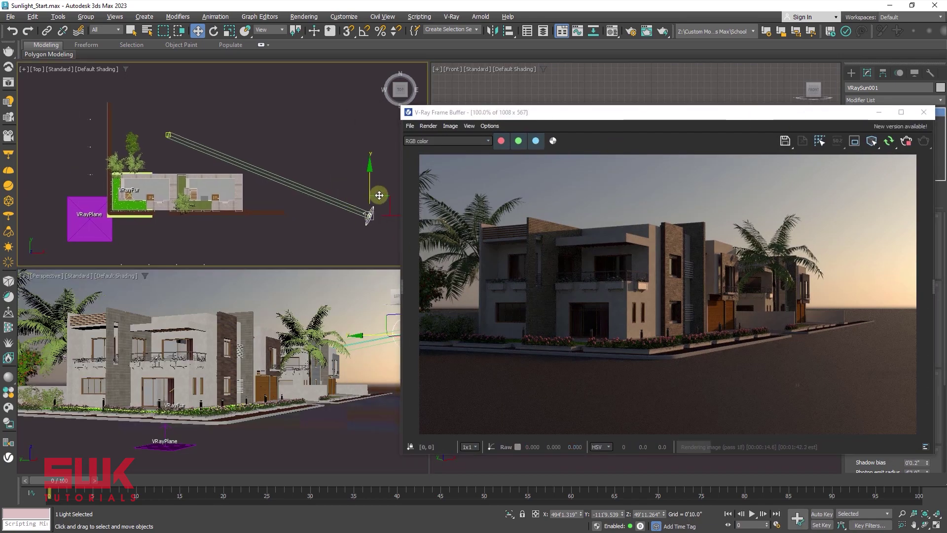
pyautogui.moveTo(366, 219); pyautogui.dragTo(310, 266)
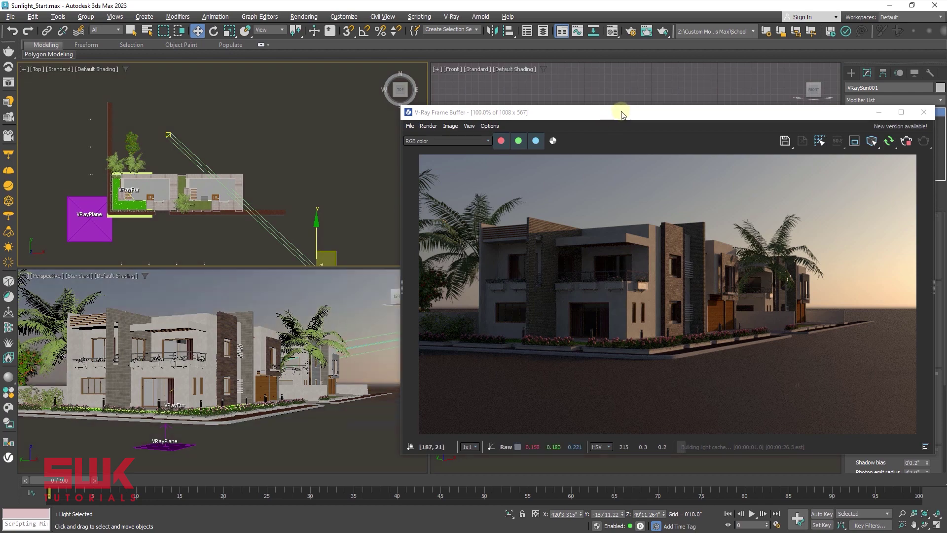
# Raise the sun in the front view in two stages, to a Z position of about 139'2" and about 303'2"
pyautogui.moveTo(607, 117); pyautogui.dragTo(234, 121)
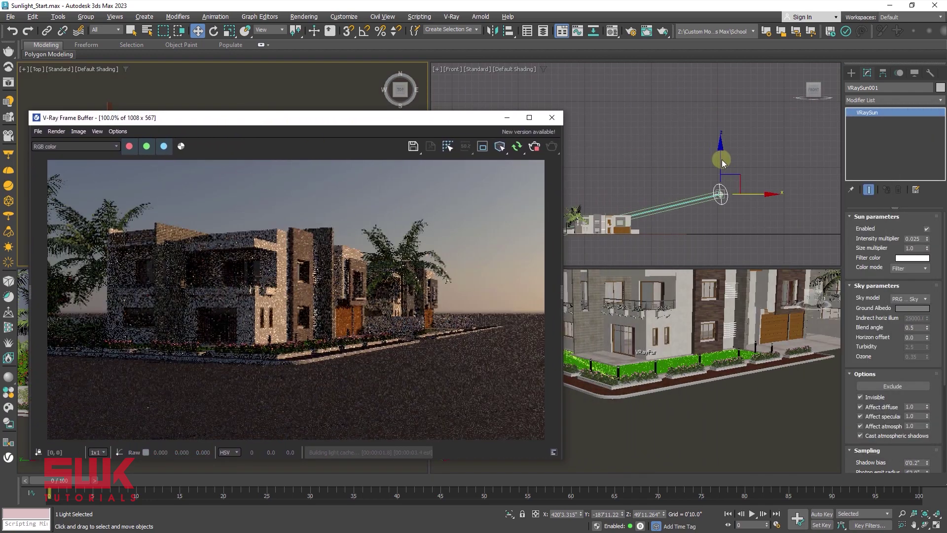
pyautogui.moveTo(738, 168); pyautogui.dragTo(738, 95)
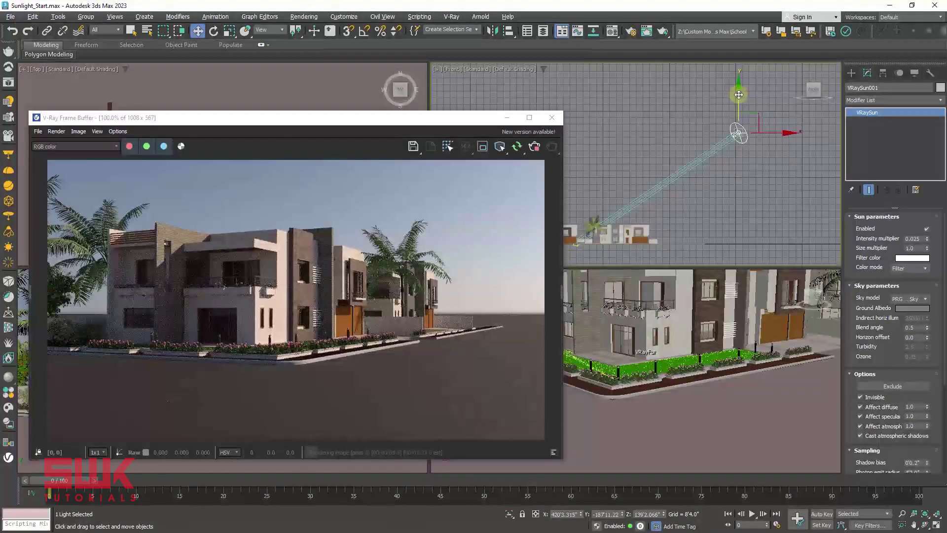
pyautogui.scroll(-4, 708, 219)
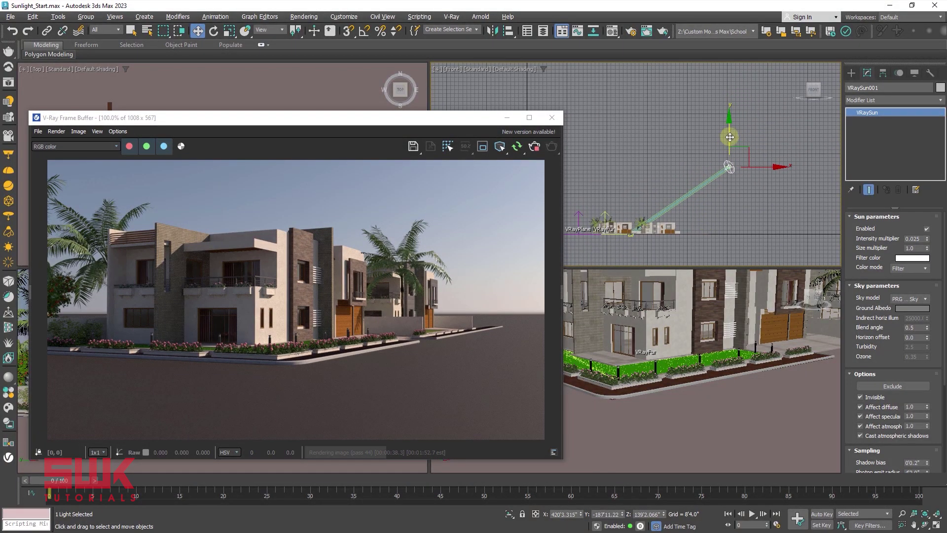
pyautogui.moveTo(729, 137); pyautogui.dragTo(729, 88)
pyautogui.hotkey('shift', 'q')
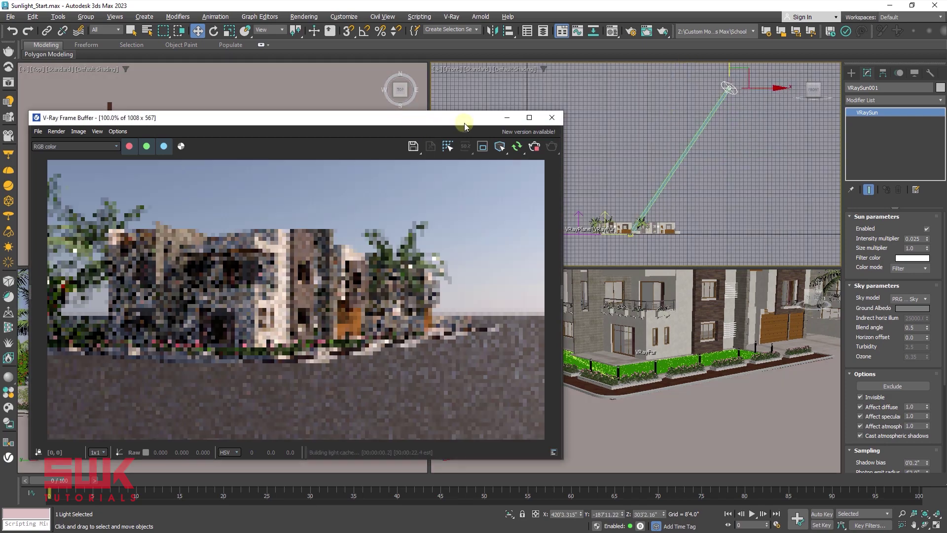
# Move the sun in the top view in front of the second house, to about X 290'8", Y -159'1"
pyautogui.moveTo(464, 126); pyautogui.dragTo(743, 115)
pyautogui.scroll(4, 187, 158)
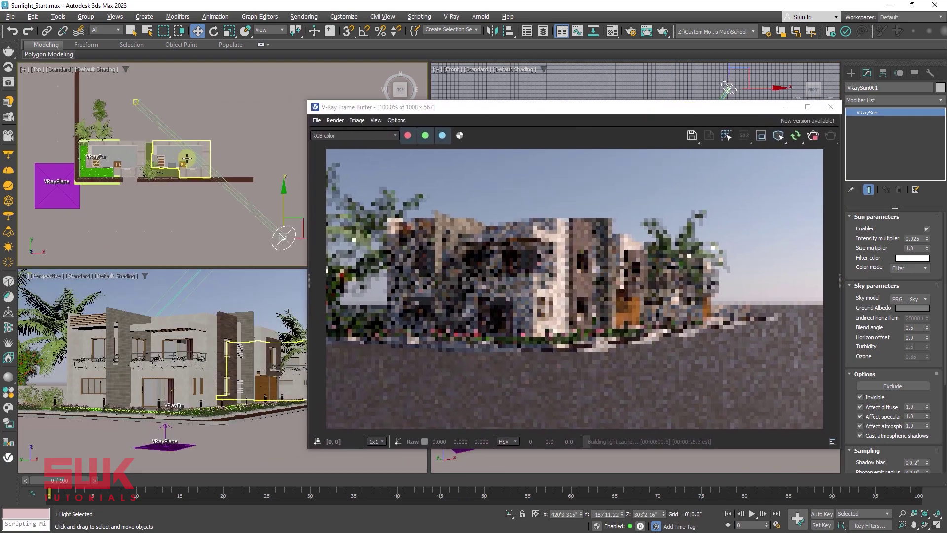
pyautogui.moveTo(284, 216); pyautogui.dragTo(202, 198)
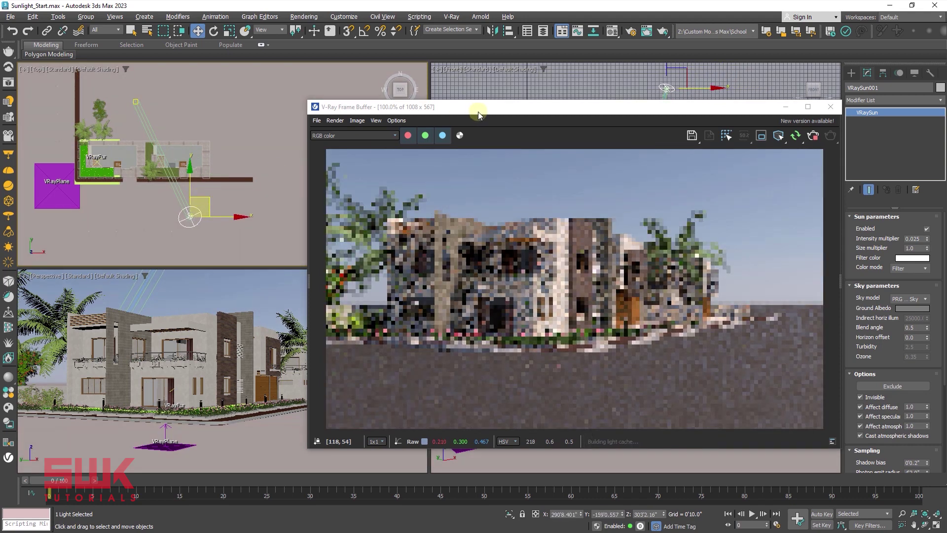
pyautogui.moveTo(478, 111); pyautogui.dragTo(216, 129)
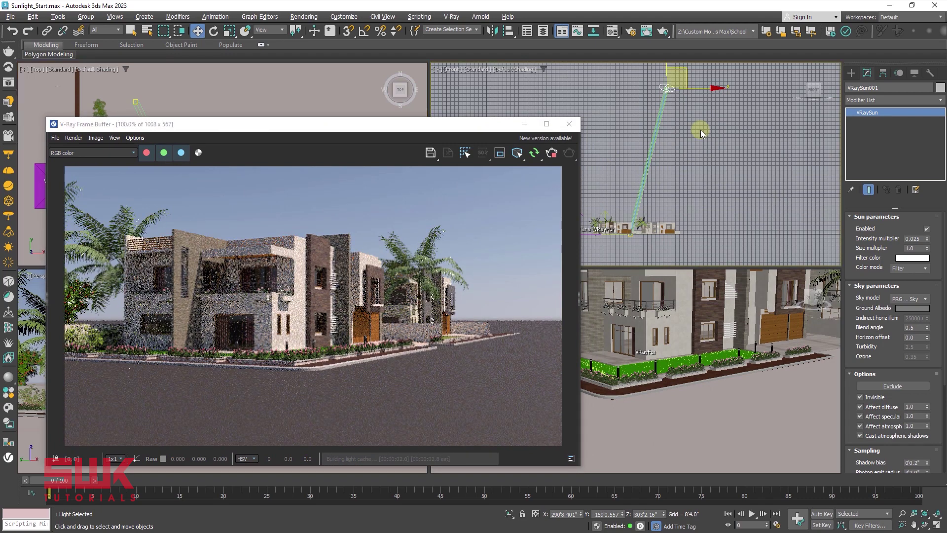
# Hide the VRayPlane in the maximized perspective view and reselect the VRaySun
pyautogui.hotkey('alt', 'w')
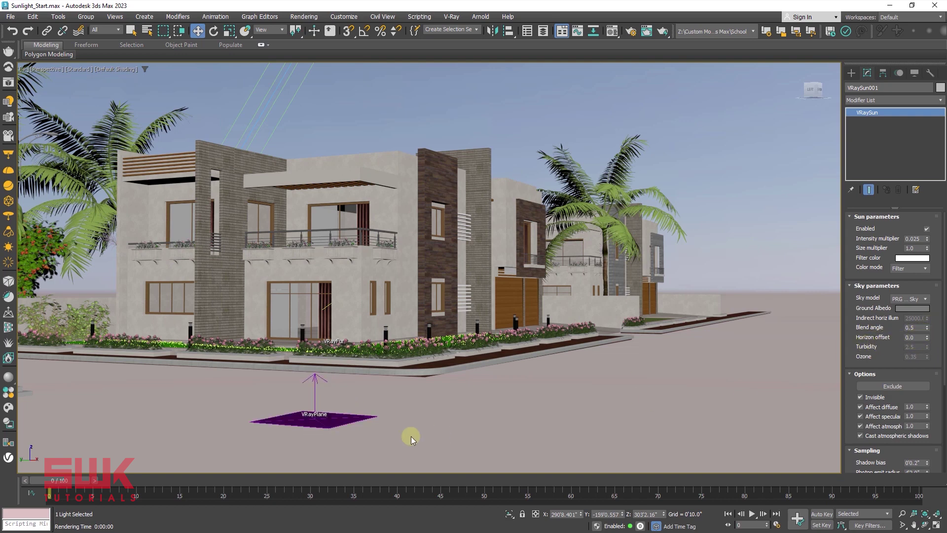
pyautogui.click(314, 423)
pyautogui.rightClick(314, 425)
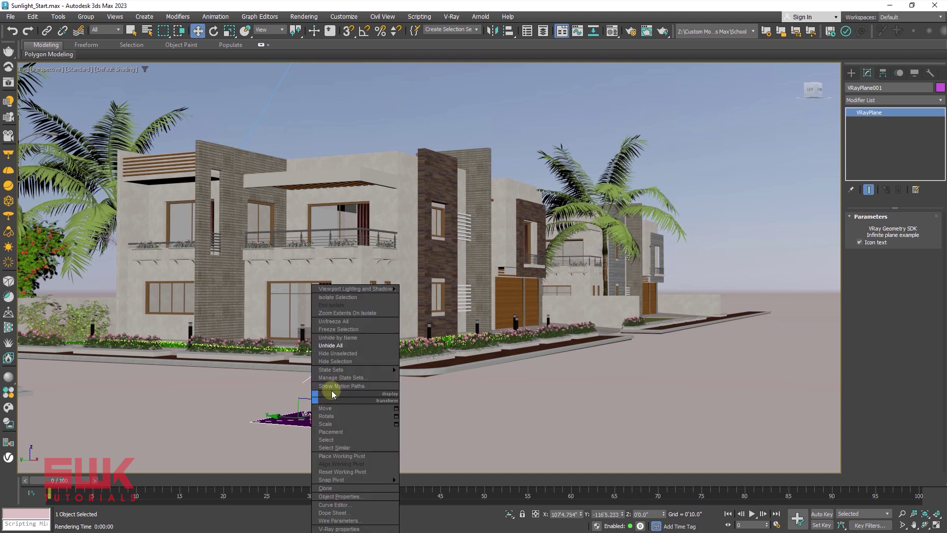
pyautogui.click(338, 363)
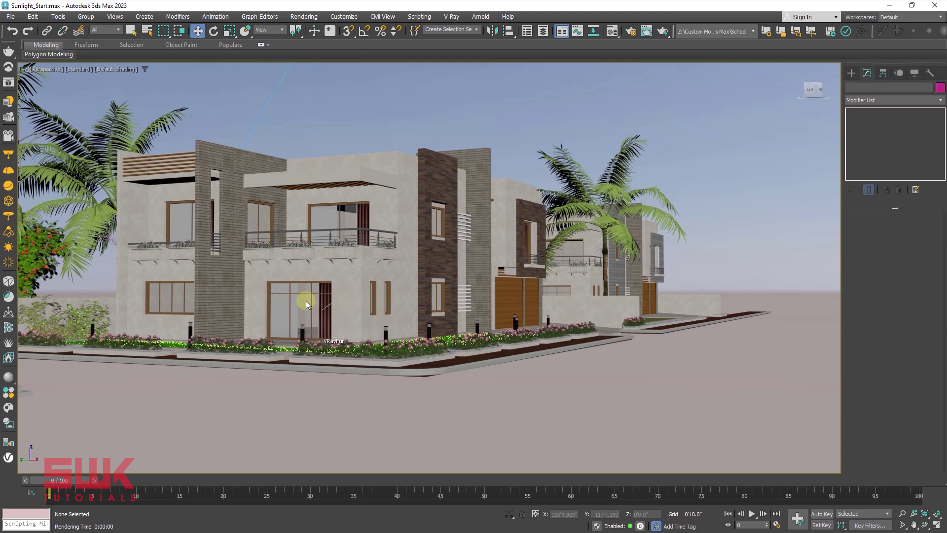
pyautogui.click(254, 116)
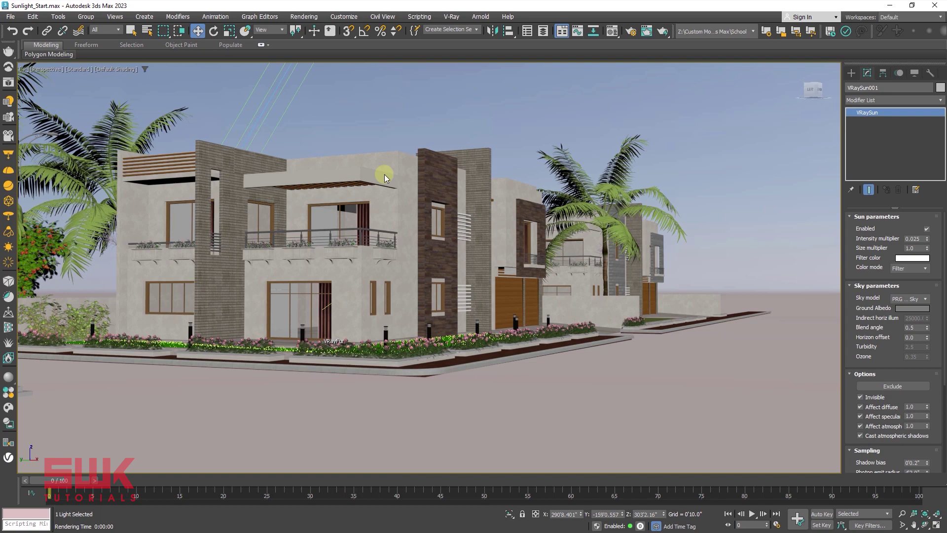
# Restart the interactive render in the V-Ray Frame Buffer and draw a render region over the horizon beside the far house
pyautogui.click(8, 83)
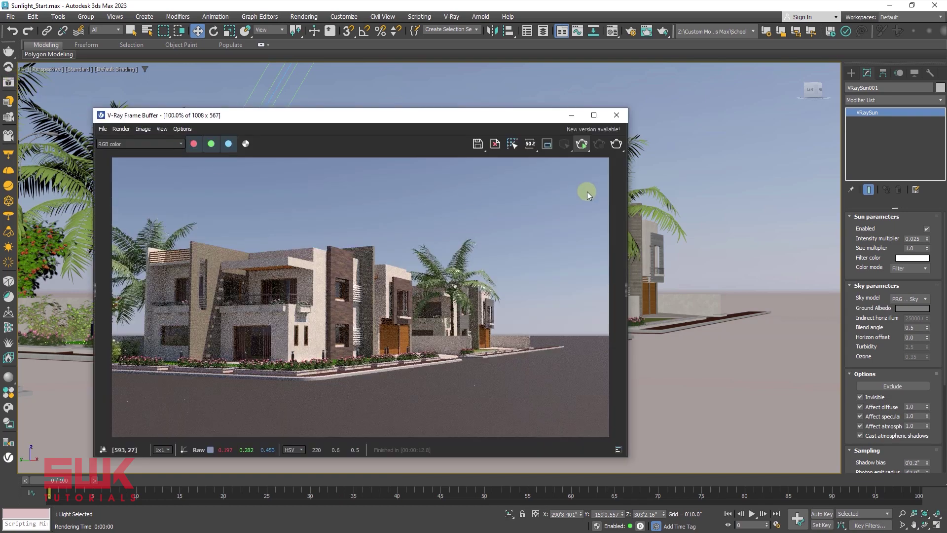
pyautogui.click(579, 146)
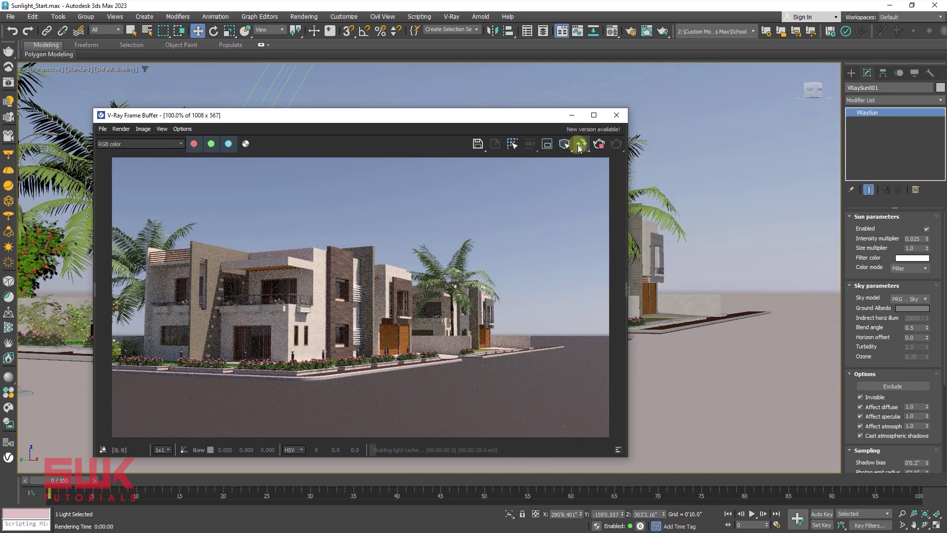
pyautogui.click(546, 144)
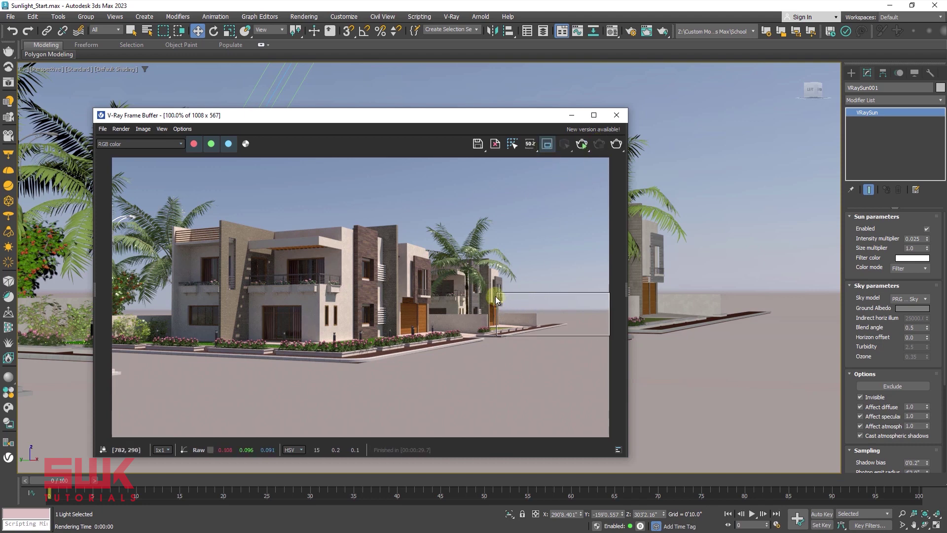
pyautogui.moveTo(499, 300); pyautogui.dragTo(493, 283)
pyautogui.moveTo(610, 335)
pyautogui.mouseDown()
pyautogui.moveTo(574, 333)
pyautogui.moveTo(612, 331)
pyautogui.mouseUp()
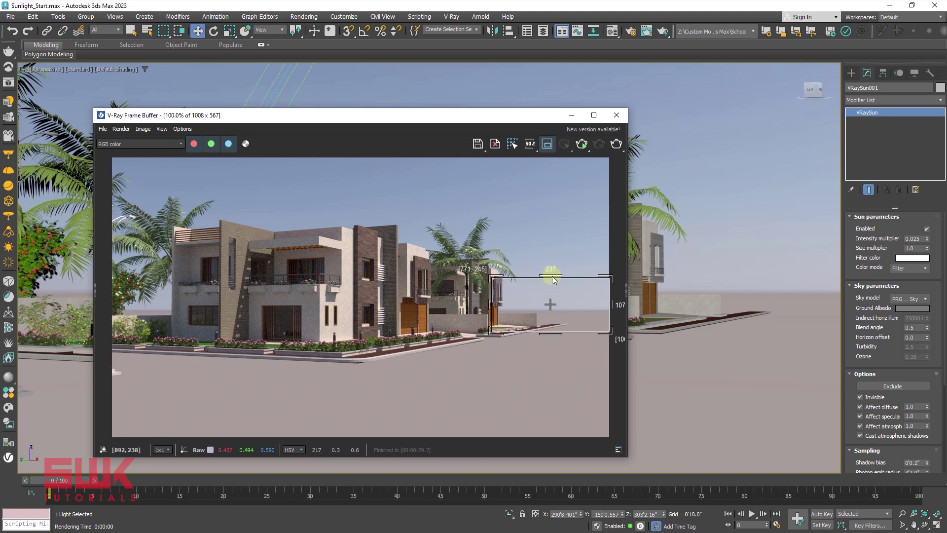
pyautogui.moveTo(552, 280); pyautogui.dragTo(552, 282)
pyautogui.moveTo(553, 333); pyautogui.dragTo(552, 343)
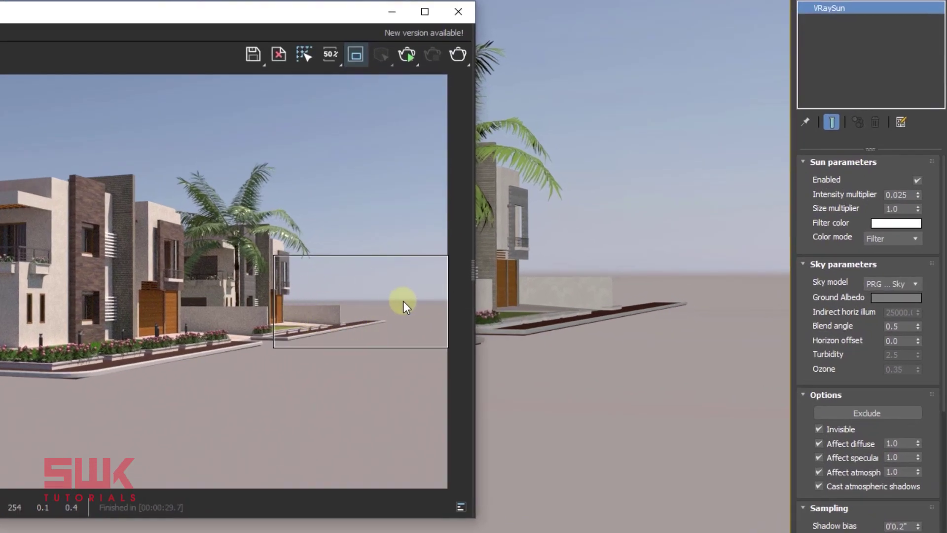
# Restart the interactive render, bring the whole frame buffer into view and try sky horizon offsets of 1 and 2
pyautogui.moveTo(372, 321)
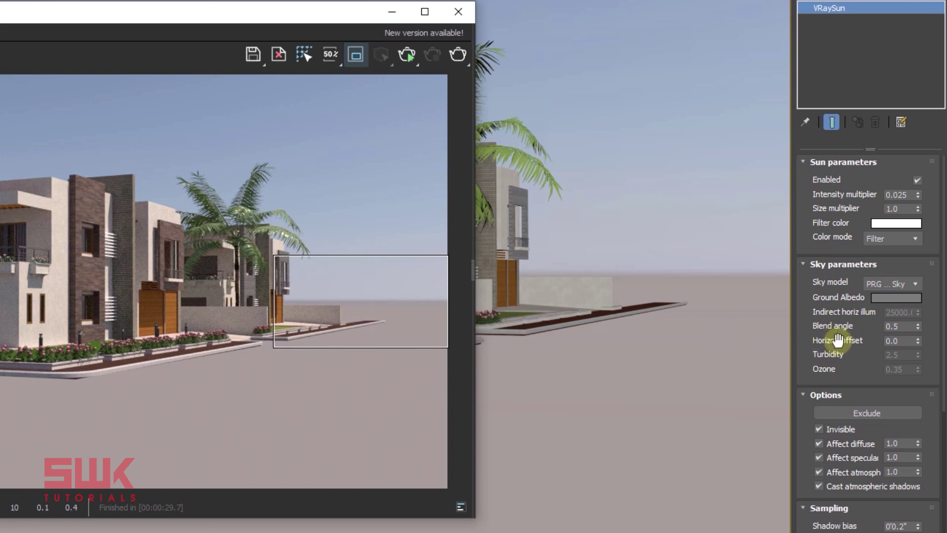
pyautogui.click(405, 54)
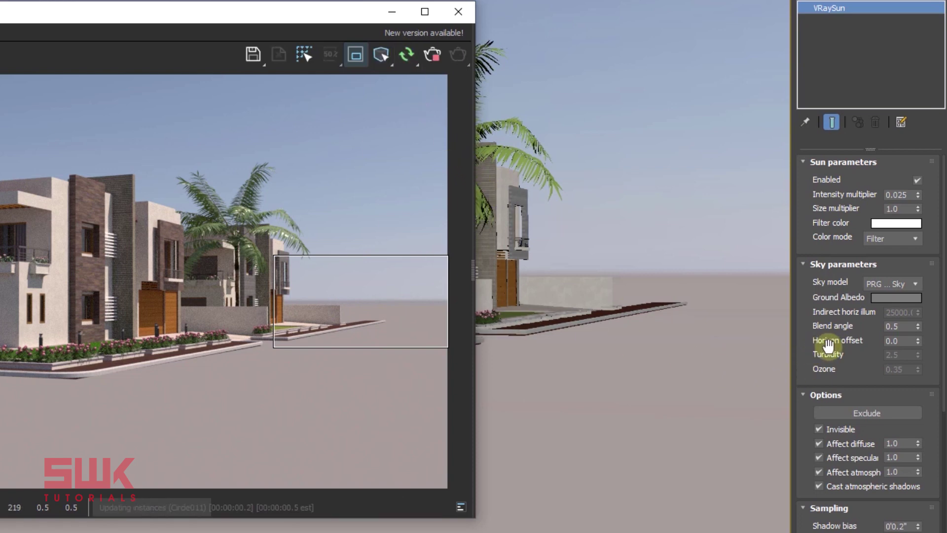
pyautogui.click(890, 342)
pyautogui.doubleClick(889, 341)
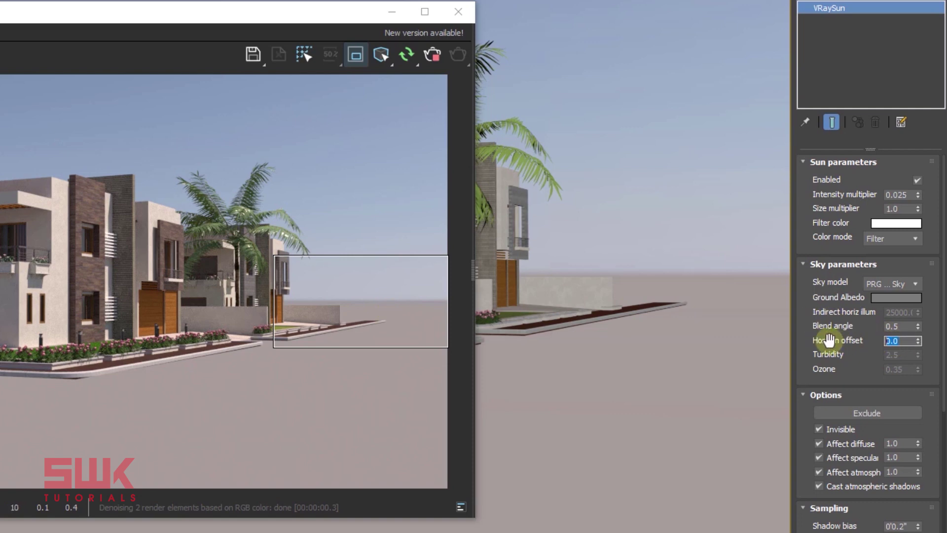
pyautogui.moveTo(243, 21); pyautogui.dragTo(557, 45)
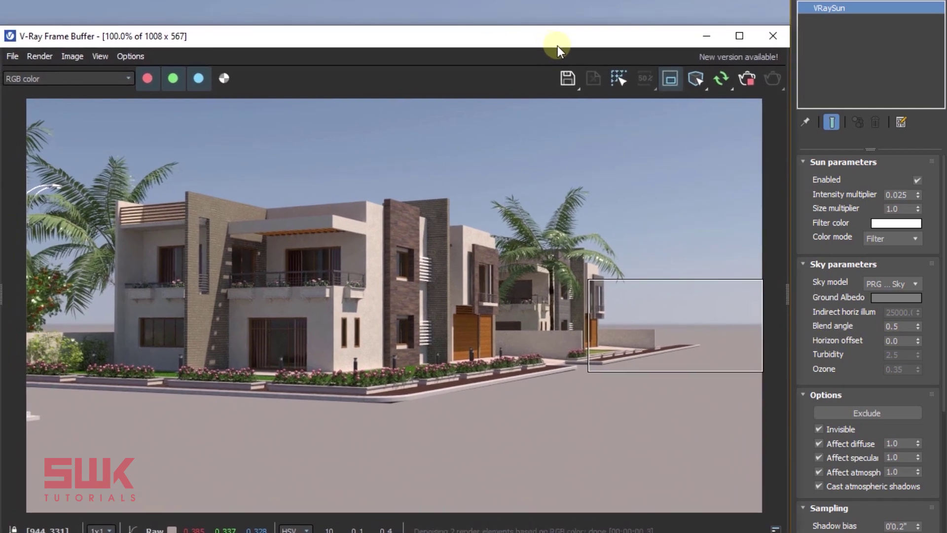
pyautogui.doubleClick(905, 340)
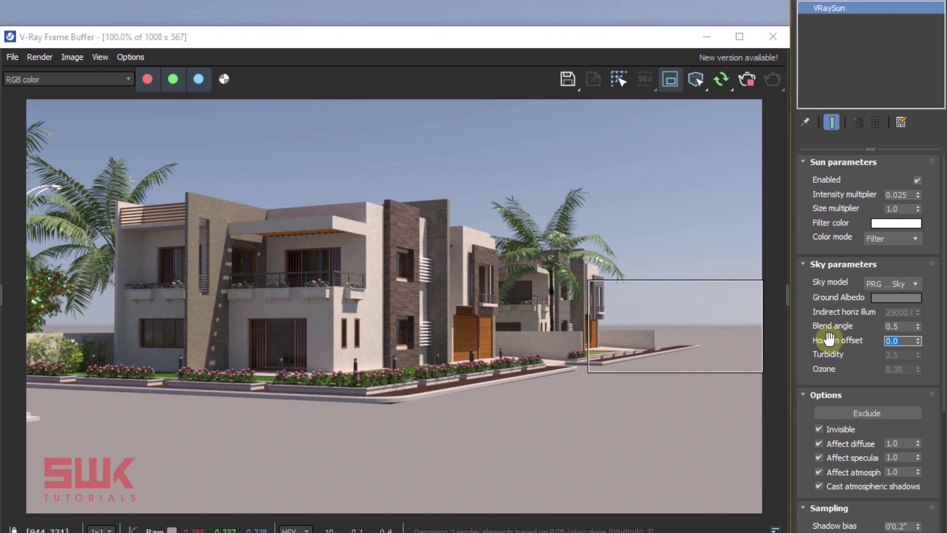
pyautogui.write('1')
pyautogui.press('Return')
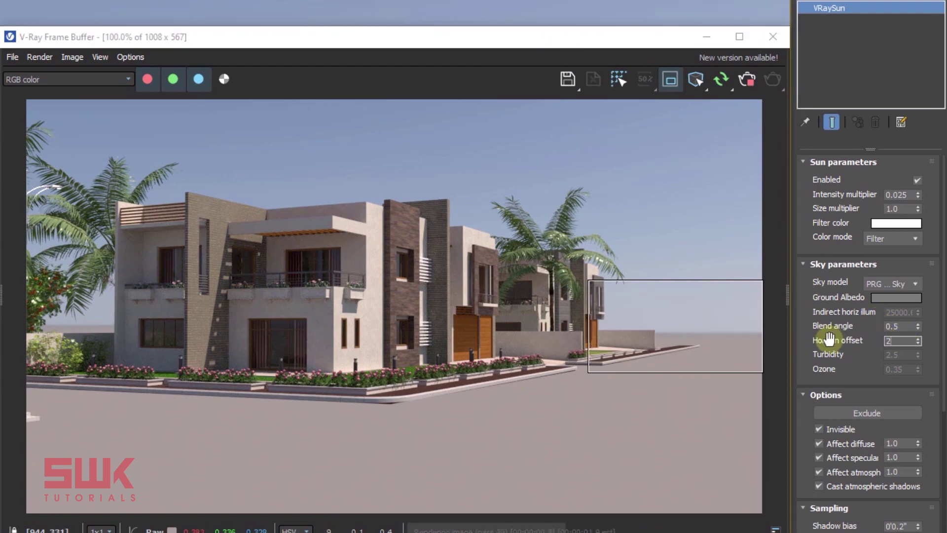
pyautogui.write('2')
pyautogui.press('Return')
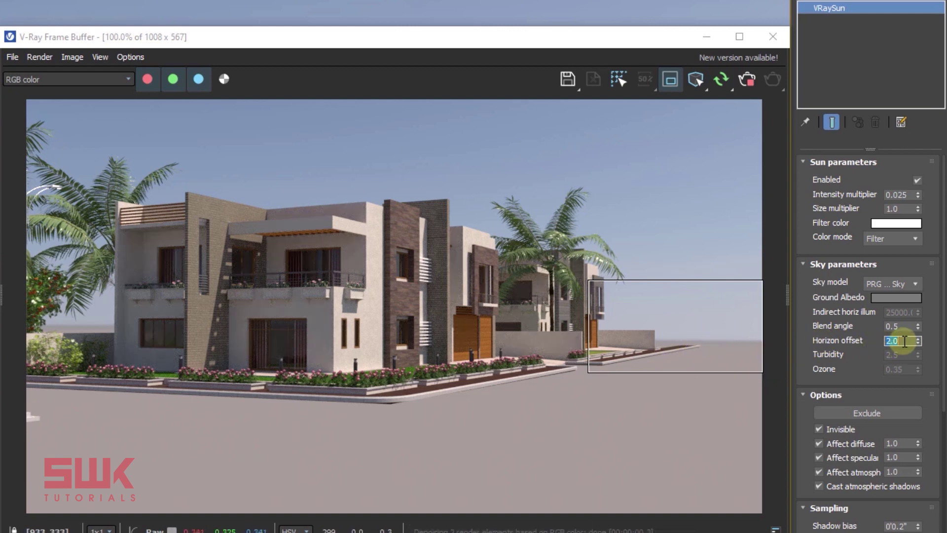
# Fine-tune the sky's horizon offset by comparing 2.22 and 2.3, and settle on 2.2
pyautogui.moveTo(905, 339); pyautogui.dragTo(822, 341)
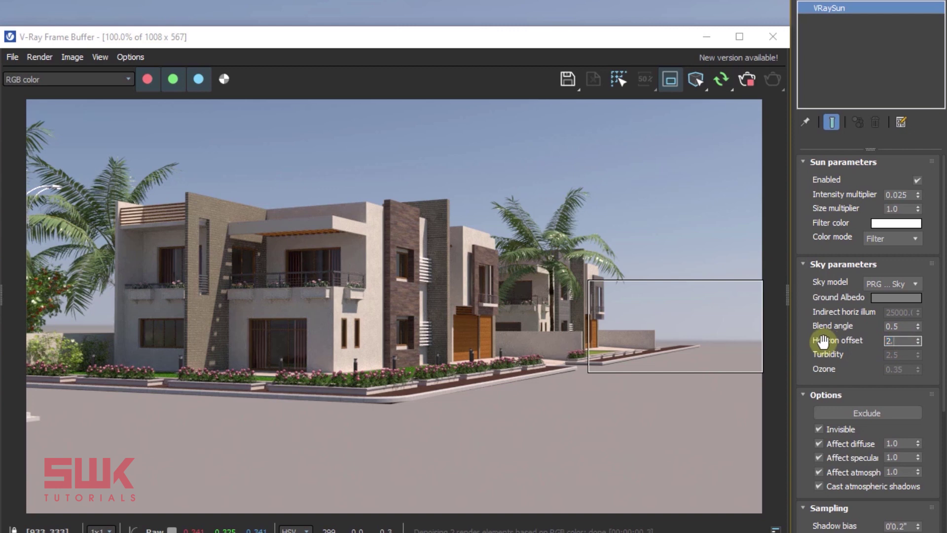
pyautogui.write('2.2')
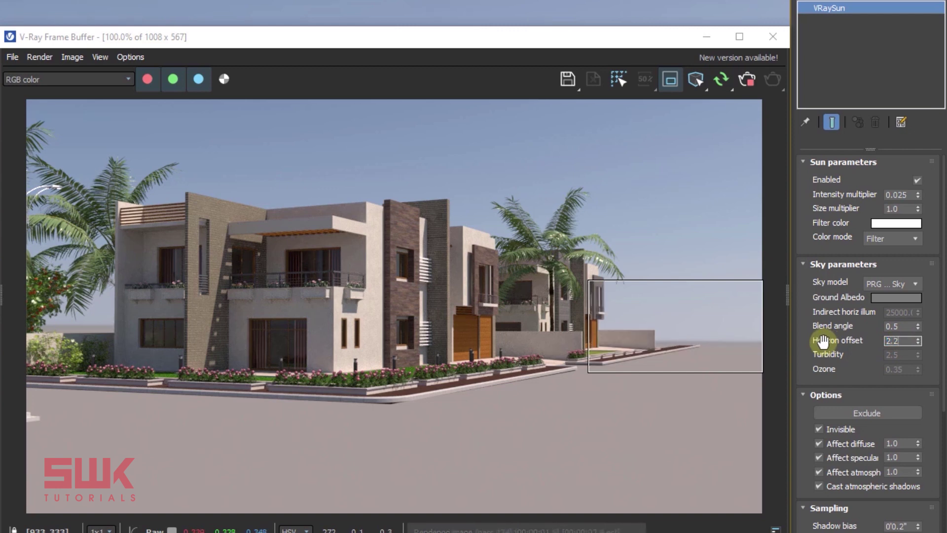
pyautogui.press('Return')
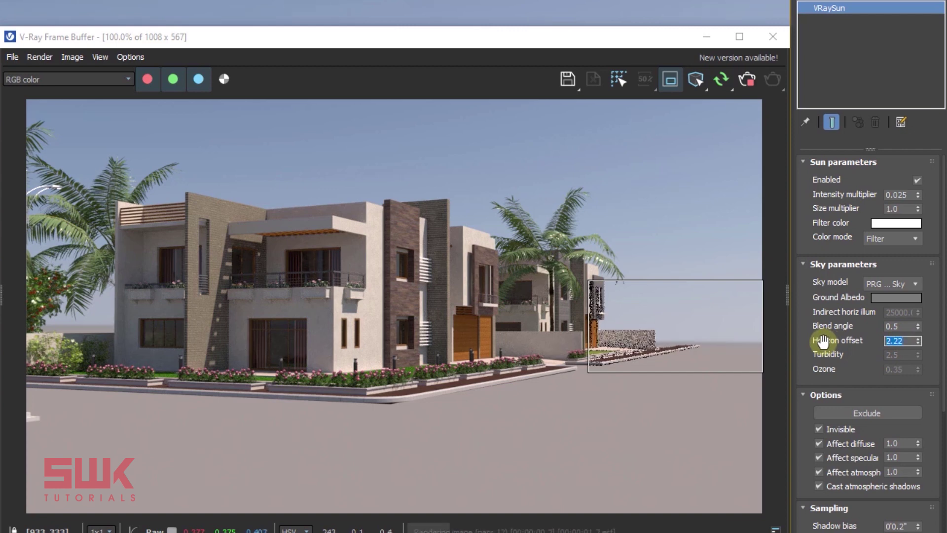
pyautogui.write('2.3')
pyautogui.press('Return')
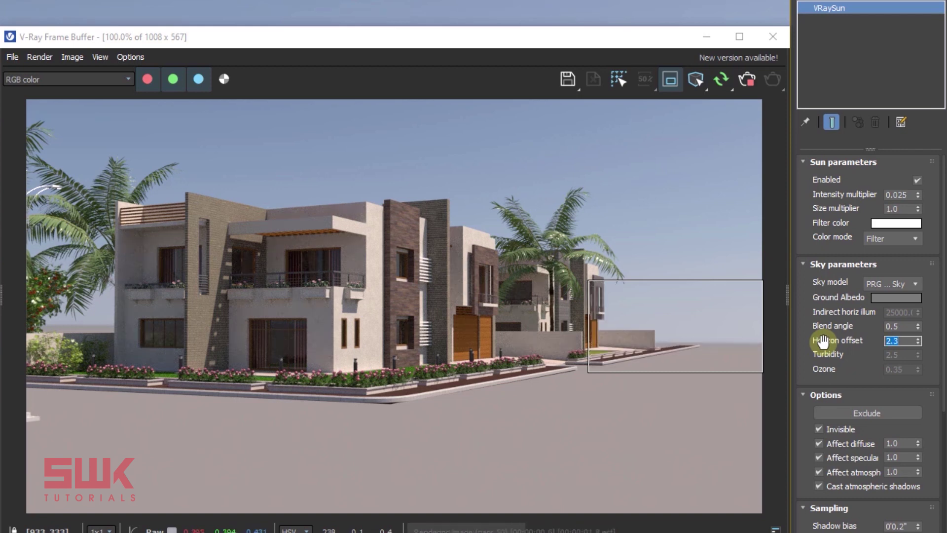
pyautogui.write('2.2')
pyautogui.press('Return')
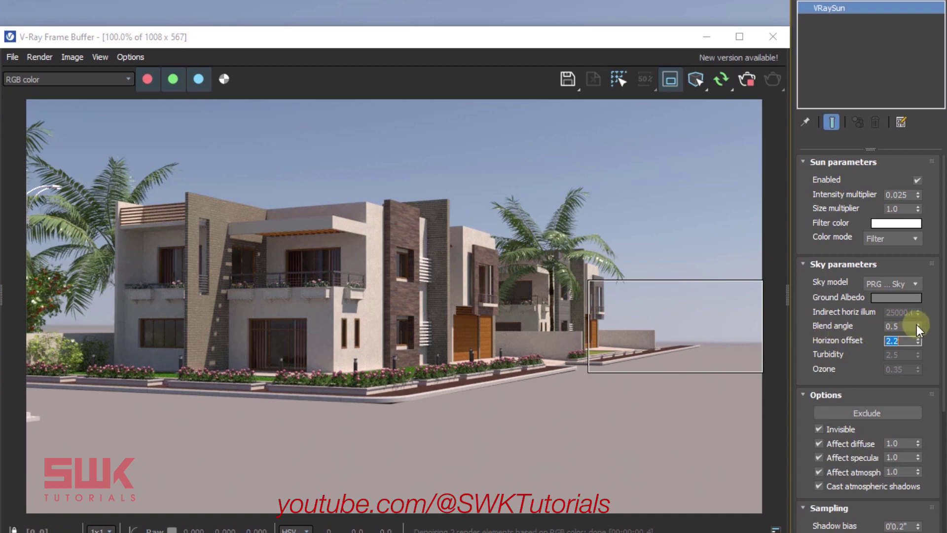
# Compare sky blend angles of 0 and 1 at the horizon, and set the blend angle to 2
pyautogui.hotkey('shift', 'Tab')
pyautogui.write('0')
pyautogui.press('Return')
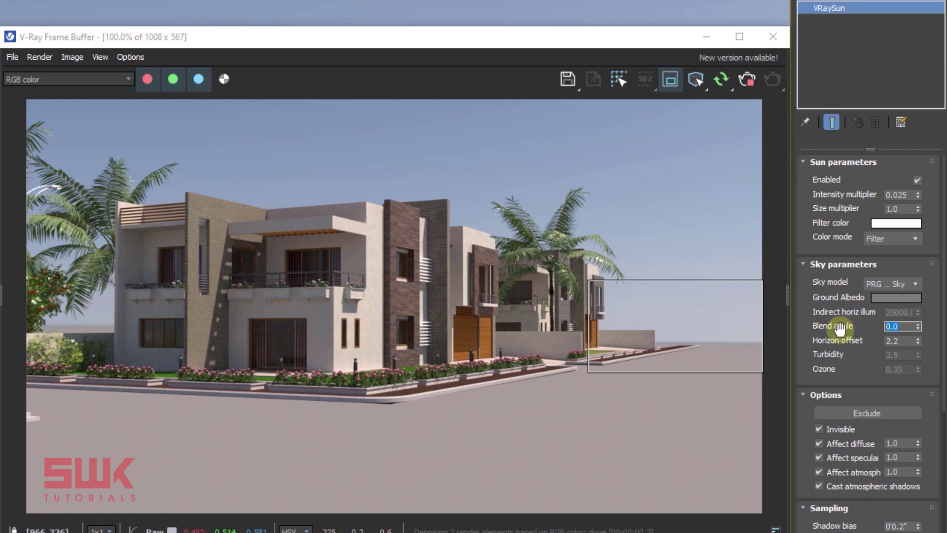
pyautogui.press('Return')
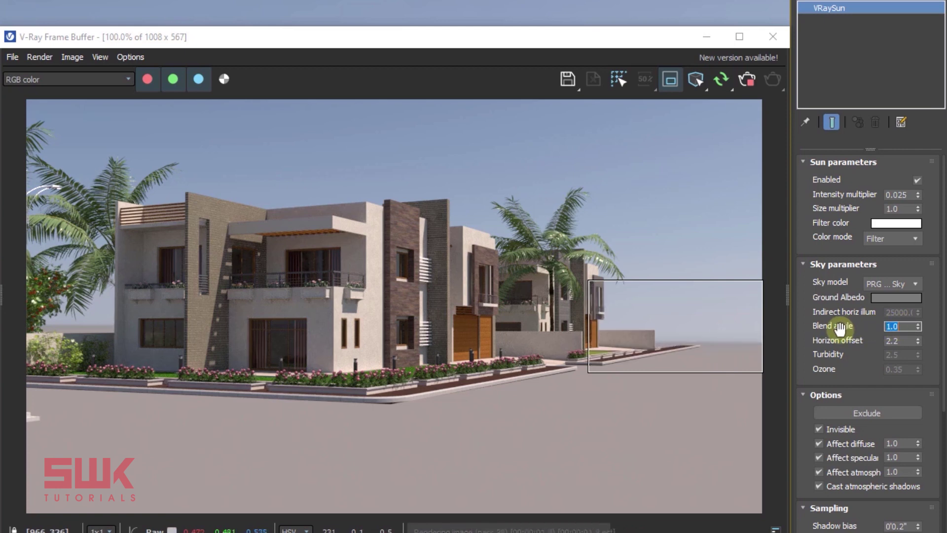
pyautogui.write('2')
pyautogui.press('Return')
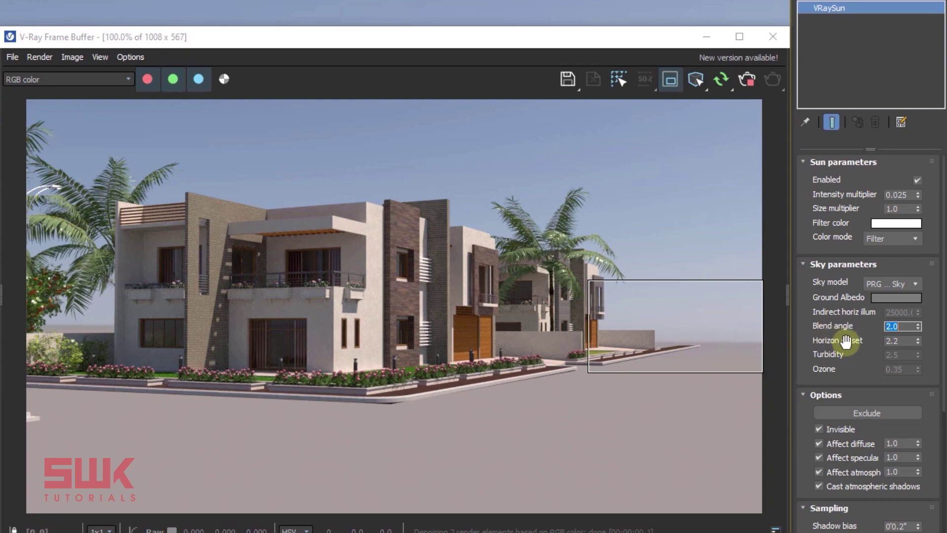
# Turn off the render region and unhide all objects in the perspective view
pyautogui.click(681, 80)
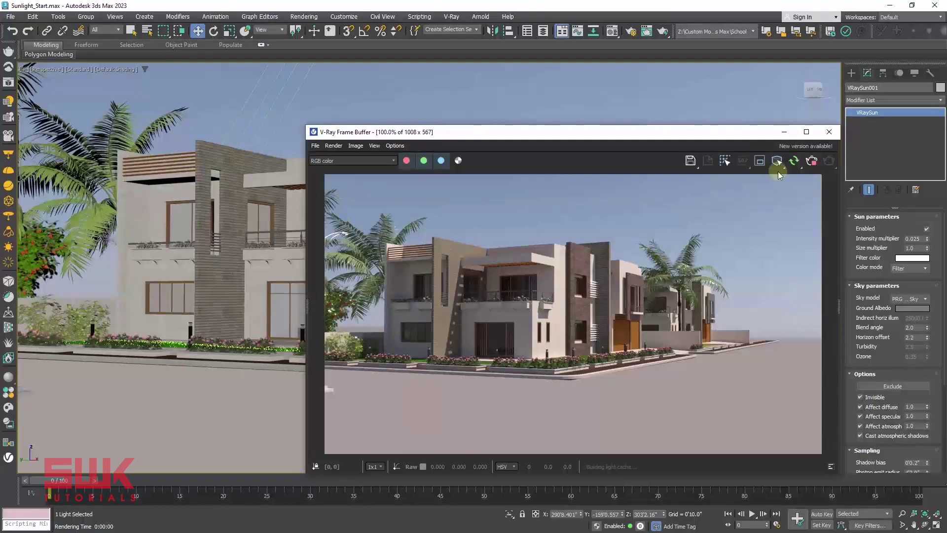
pyautogui.click(828, 132)
pyautogui.rightClick(742, 216)
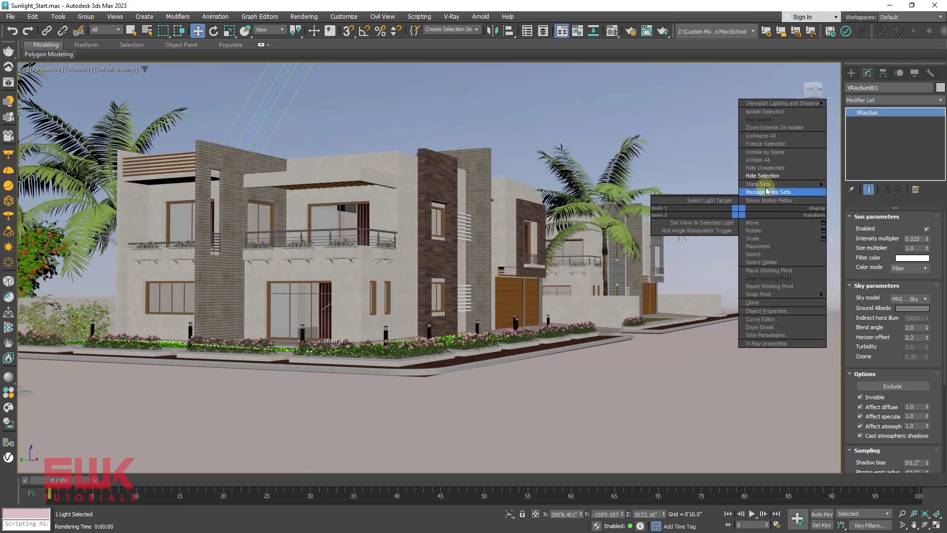
pyautogui.click(777, 161)
pyautogui.click(566, 397)
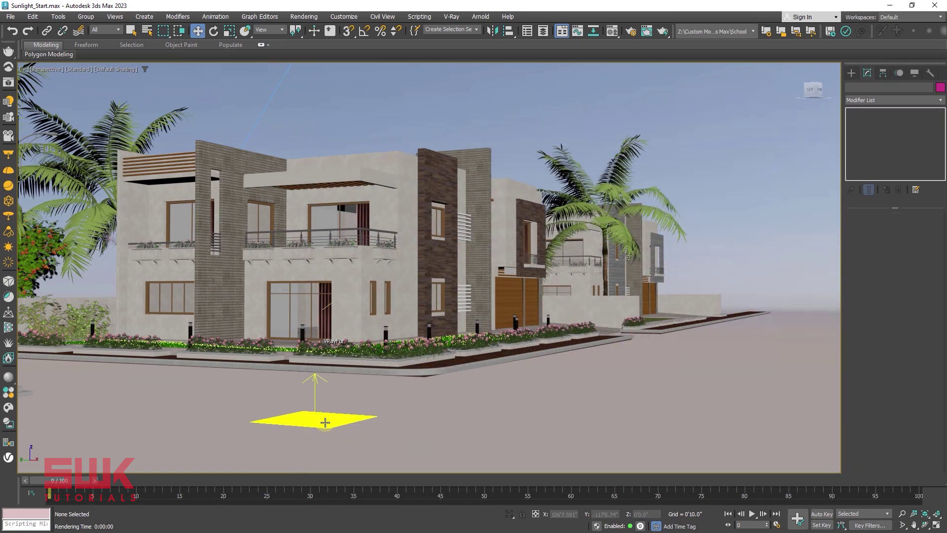
# Select the VRayPlane in front of the house, reselect the VRaySun and reopen the V-Ray Frame Buffer
pyautogui.click(325, 422)
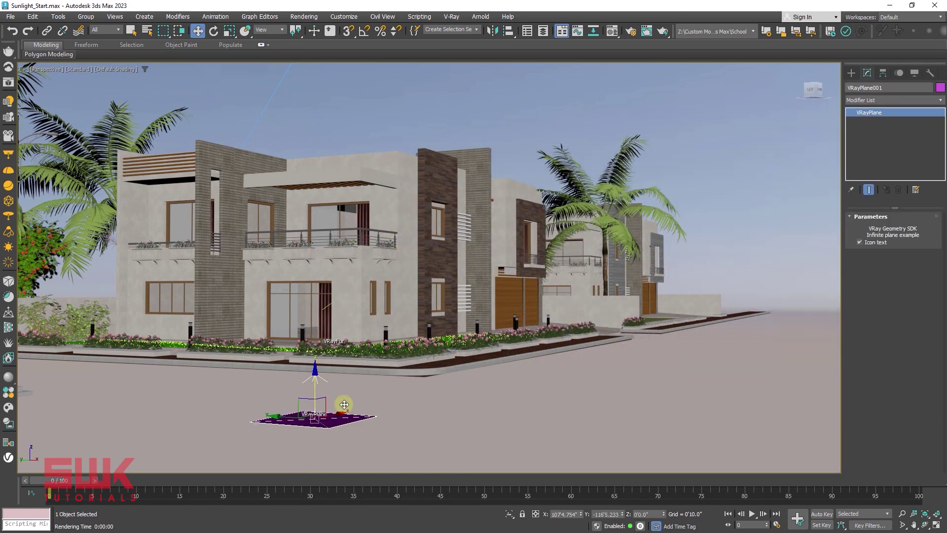
pyautogui.click(5, 85)
pyautogui.click(268, 104)
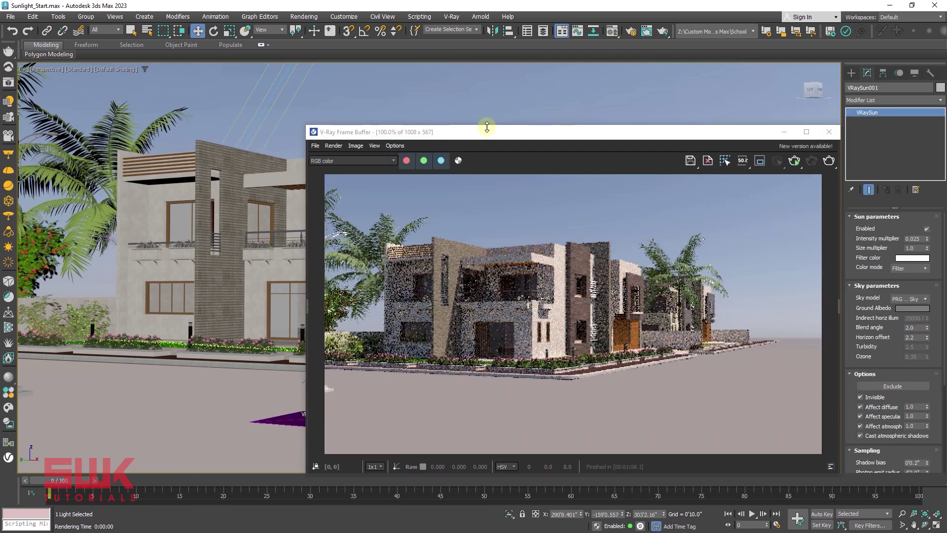
# Restart the interactive render and turn on the VRaySun's clouds with ground shadows
pyautogui.moveTo(486, 127); pyautogui.dragTo(476, 119)
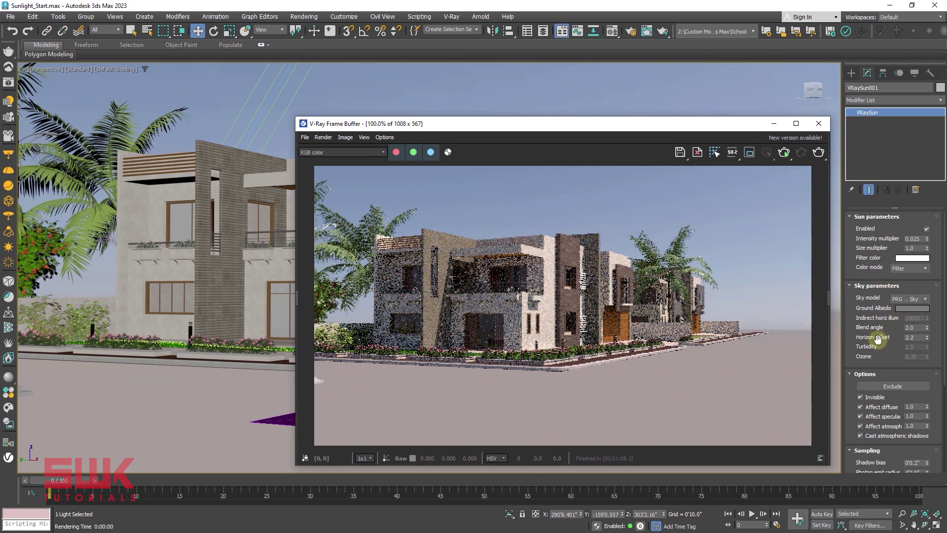
pyautogui.moveTo(876, 338); pyautogui.dragTo(862, 159)
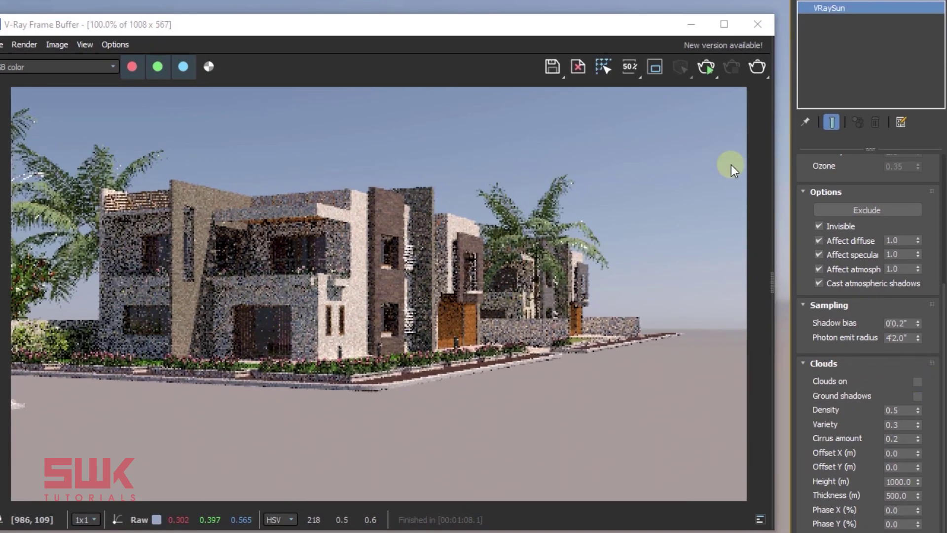
pyautogui.click(706, 69)
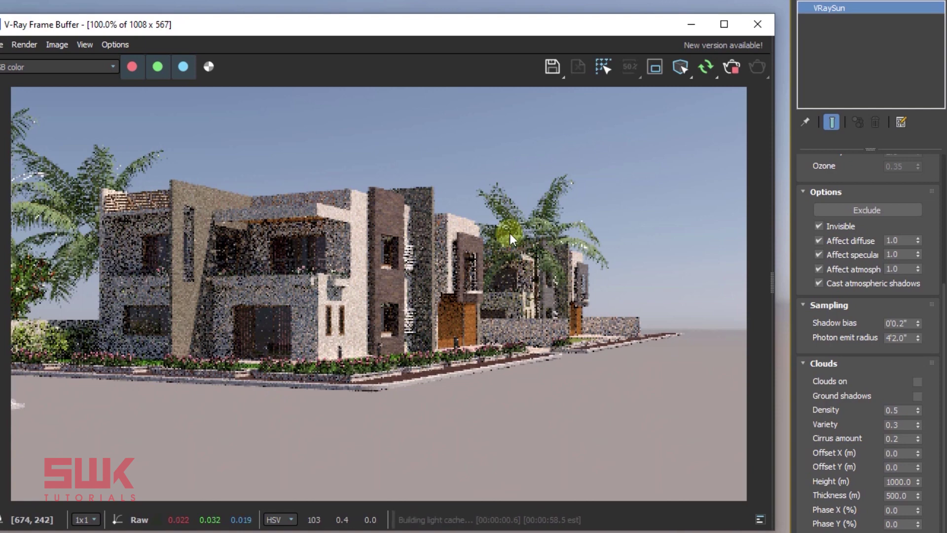
pyautogui.moveTo(499, 27); pyautogui.dragTo(516, 40)
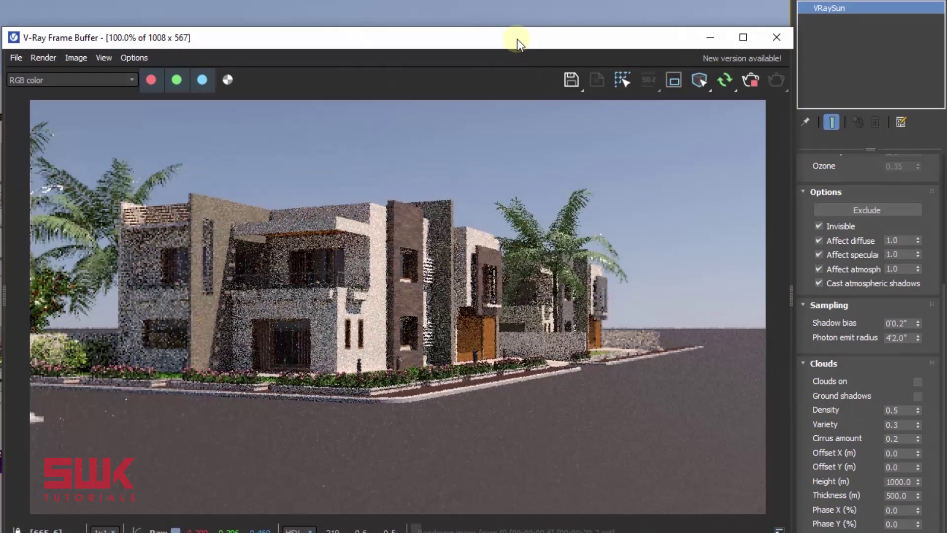
pyautogui.click(917, 381)
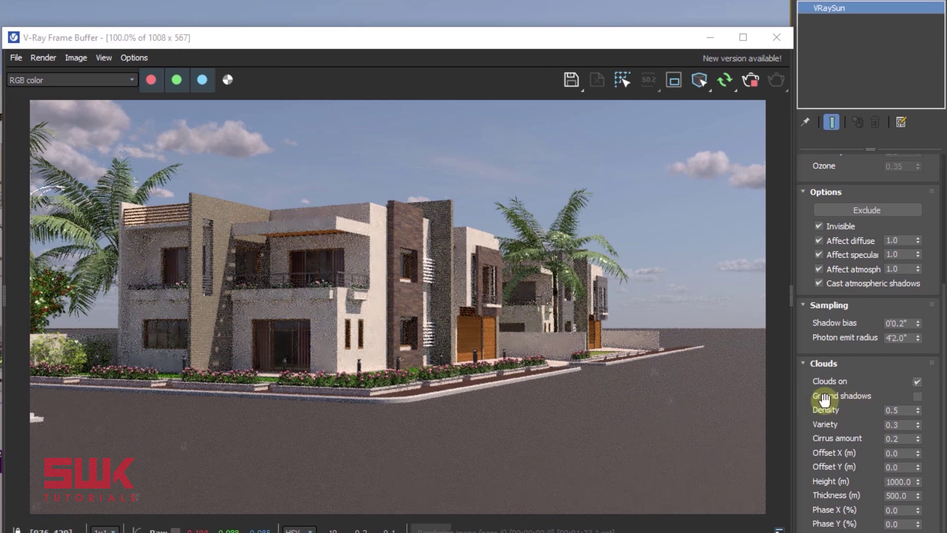
pyautogui.click(917, 396)
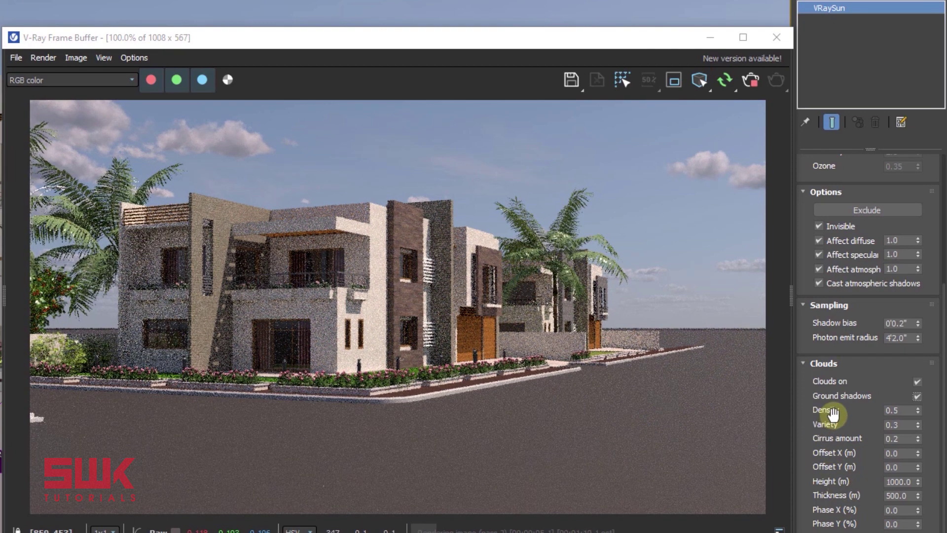
# Try a cloud density of 1.0 and set it to 0.6, and try a variety of 0.1 and set it to 0.6
pyautogui.doubleClick(907, 410)
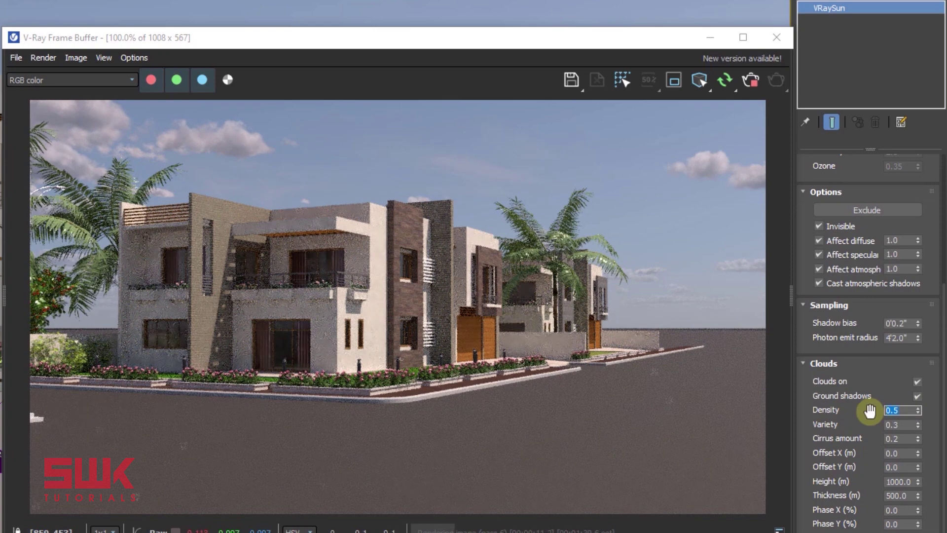
pyautogui.press('Return')
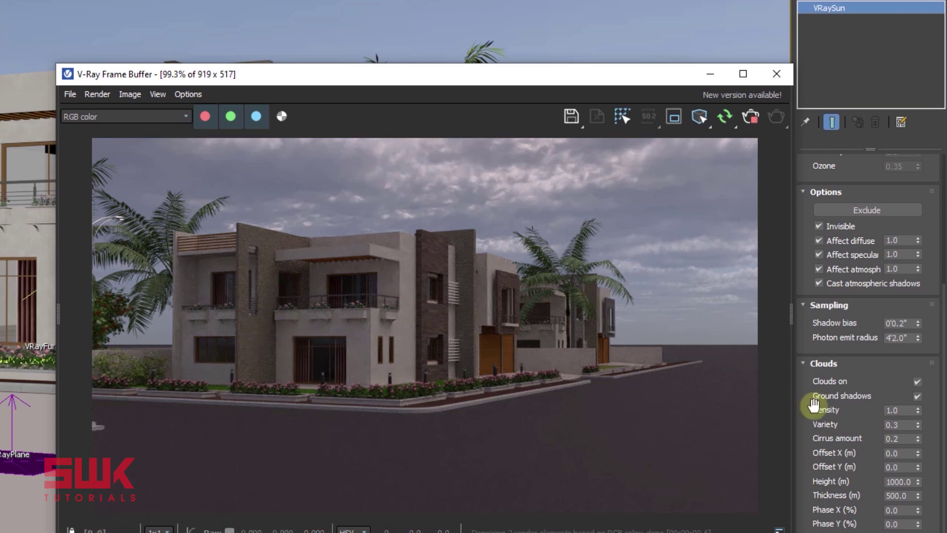
pyautogui.doubleClick(885, 410)
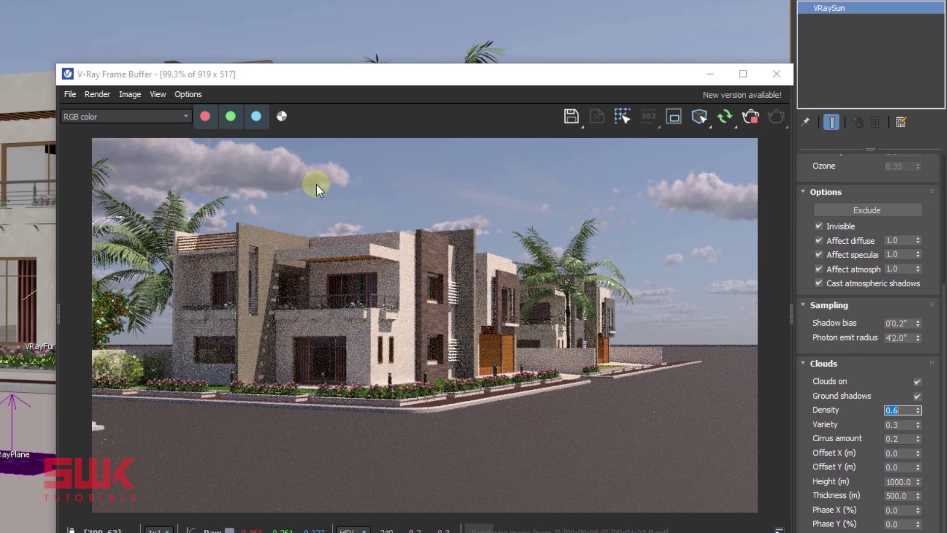
pyautogui.click(907, 424)
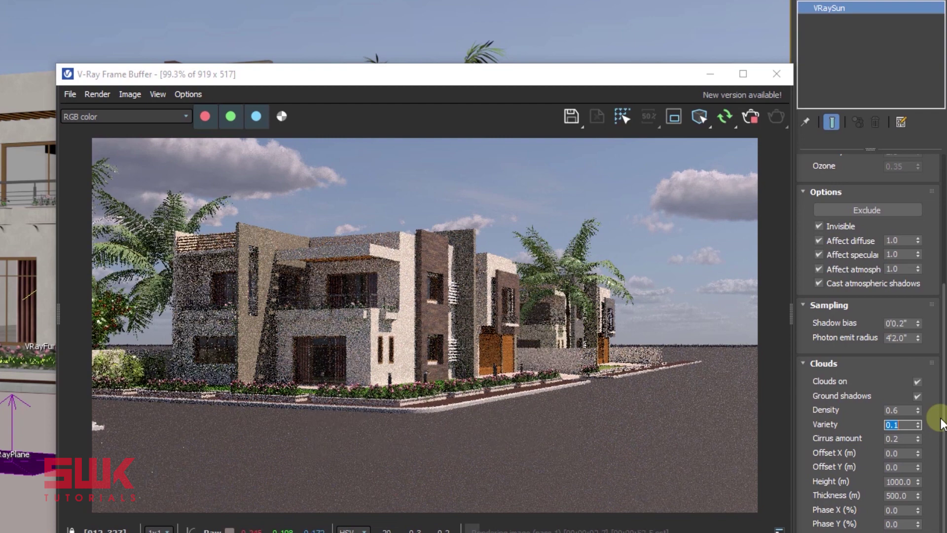
pyautogui.write('.')
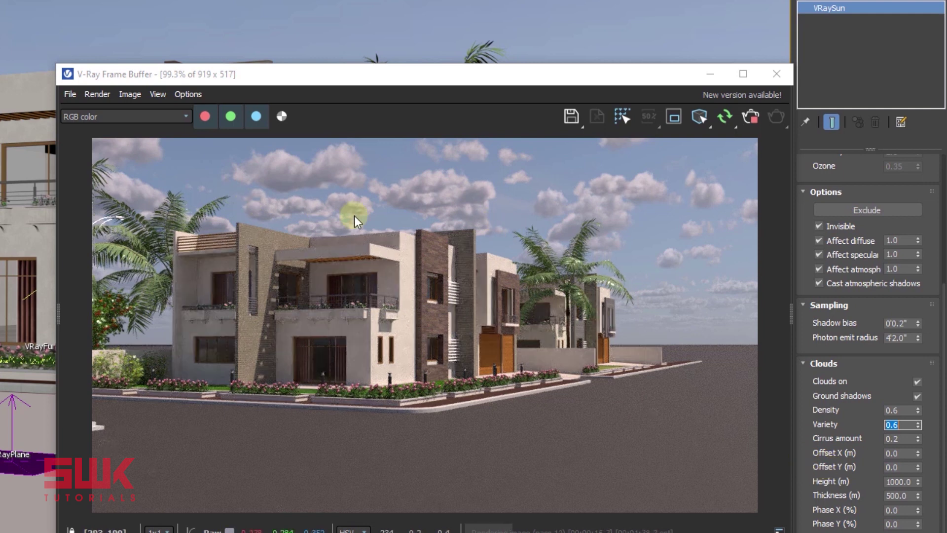
# Set the VRaySun clouds' X offset to 1200 m
pyautogui.click(907, 455)
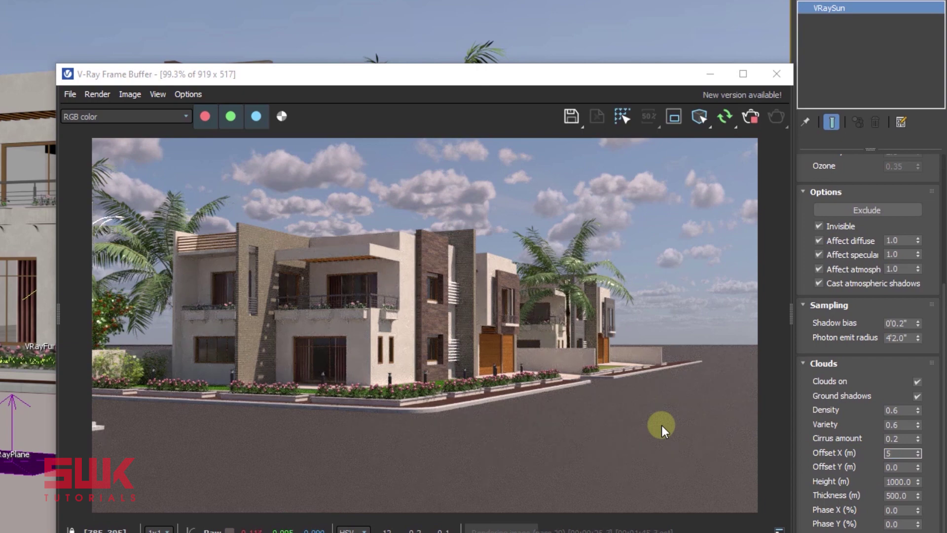
pyautogui.press('Return')
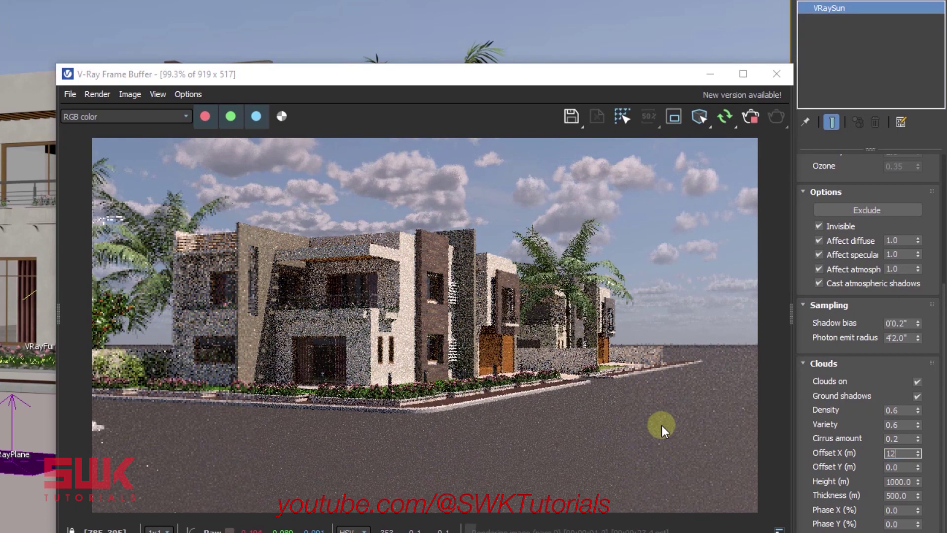
pyautogui.write('1200')
pyautogui.press('Return')
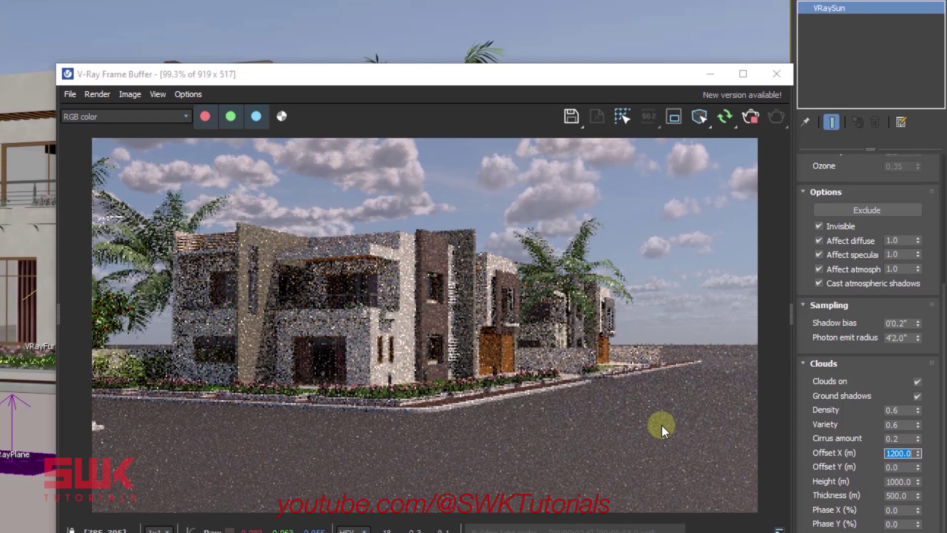
# Try cloud Y offsets of 100, 200 and 500 m in the interactive render
pyautogui.press('Tab')
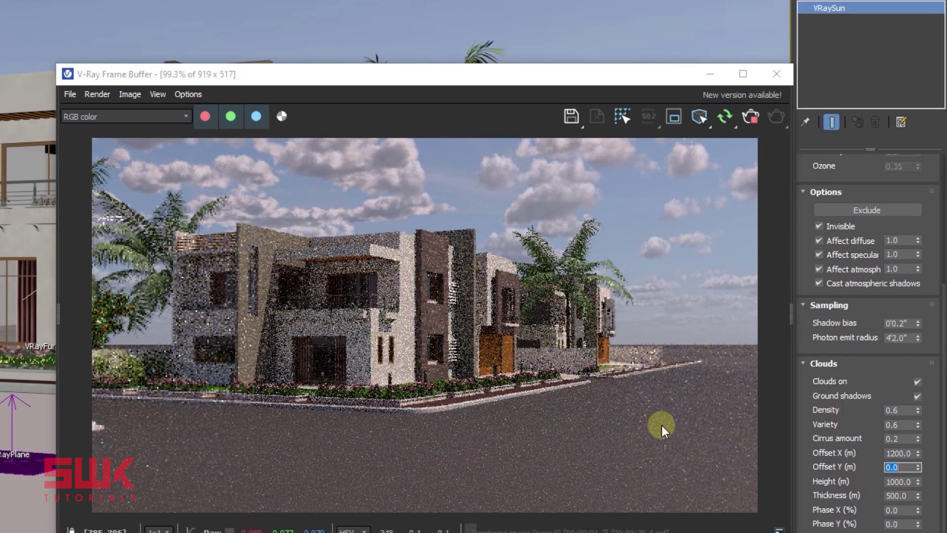
pyautogui.write('100')
pyautogui.press('Return')
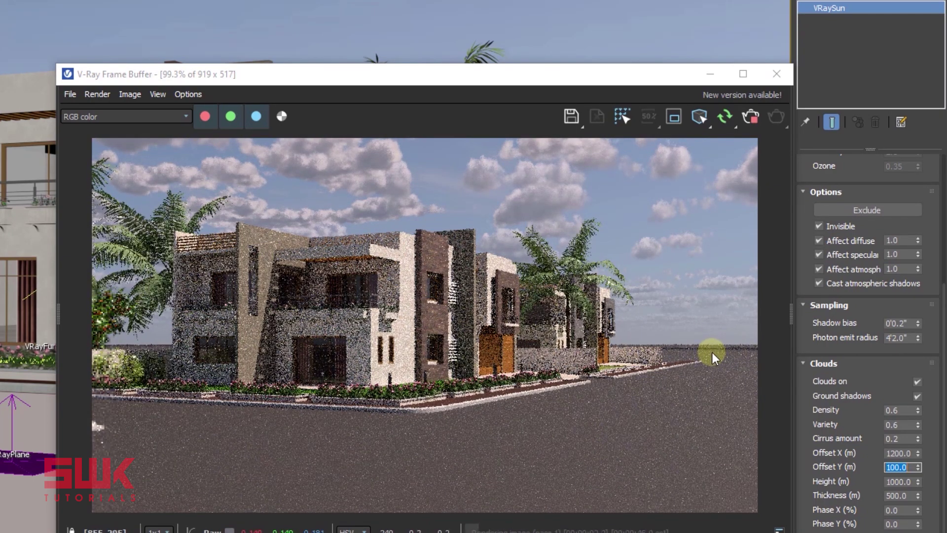
pyautogui.write('200')
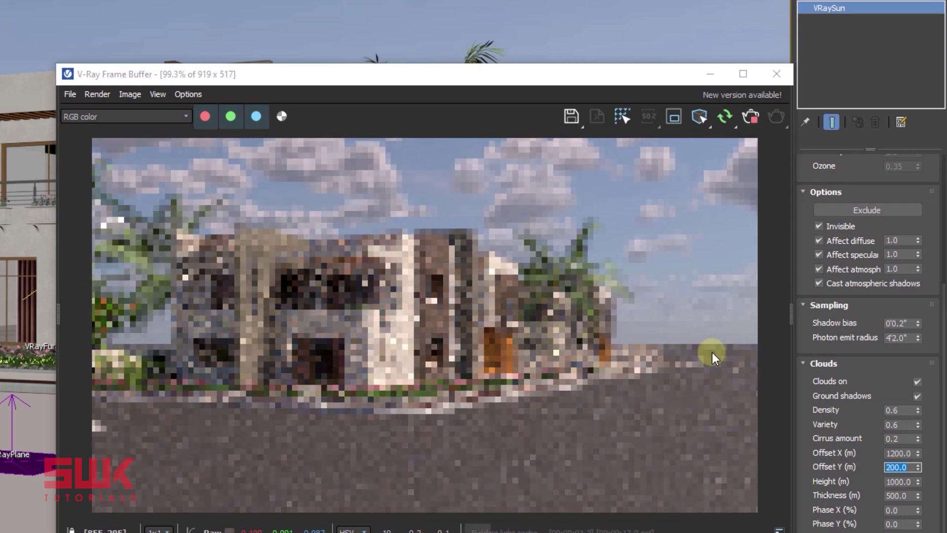
pyautogui.write('500')
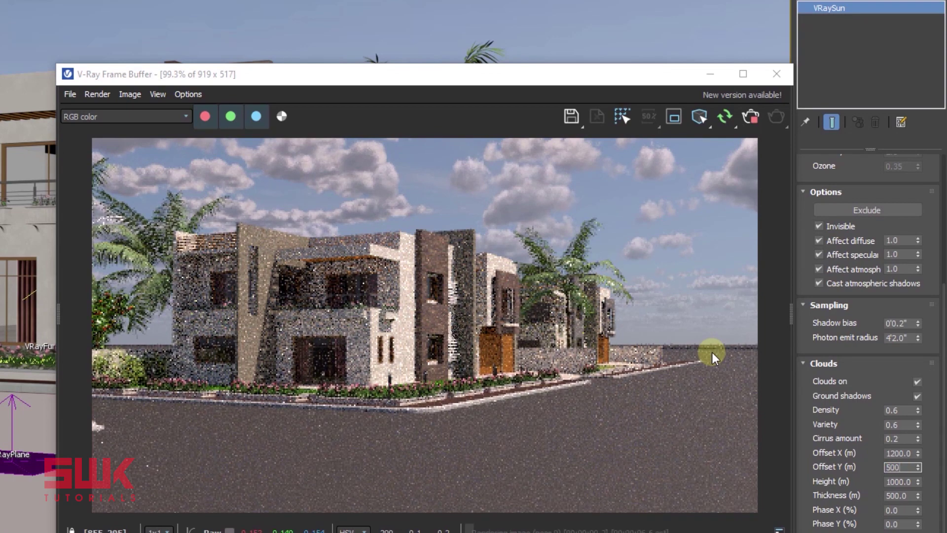
pyautogui.press('Return')
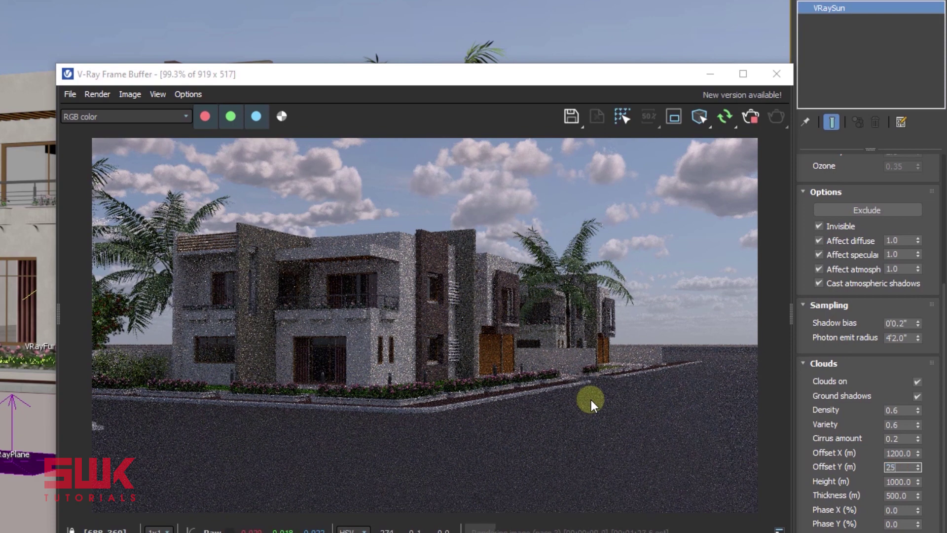
# Try cloud Y offsets of 250 and 350 m, and set the Y offset to 320 m
pyautogui.write('0')
pyautogui.press('Return')
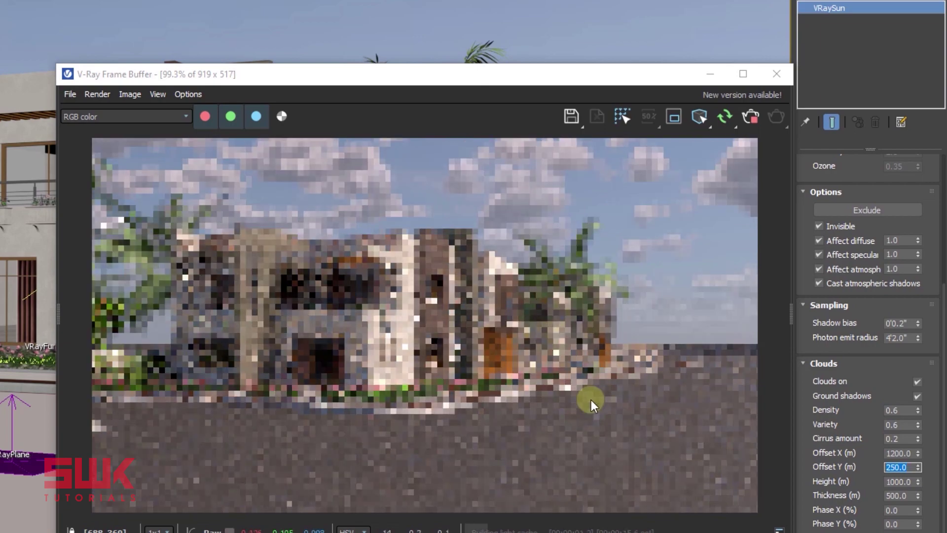
pyautogui.write('3')
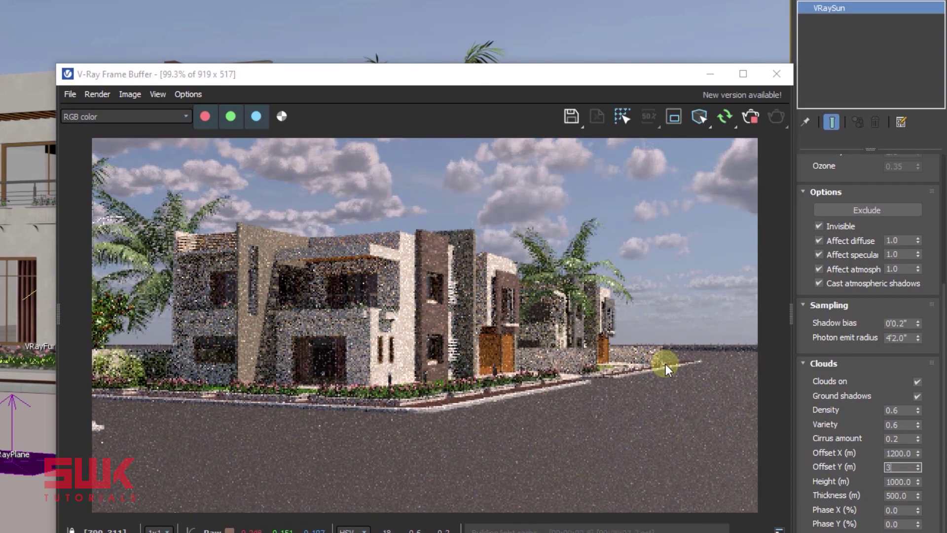
pyautogui.write('50')
pyautogui.press('Return')
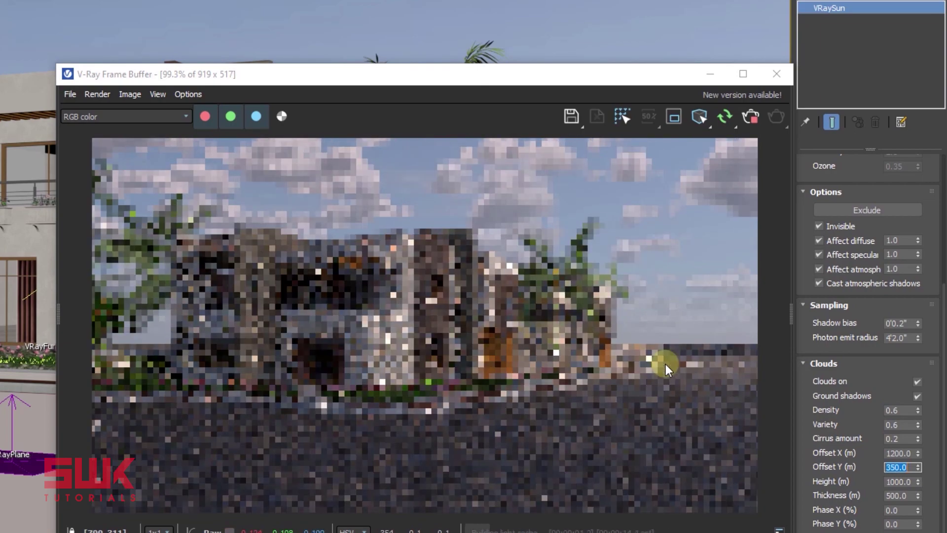
pyautogui.write('320')
pyautogui.press('Return')
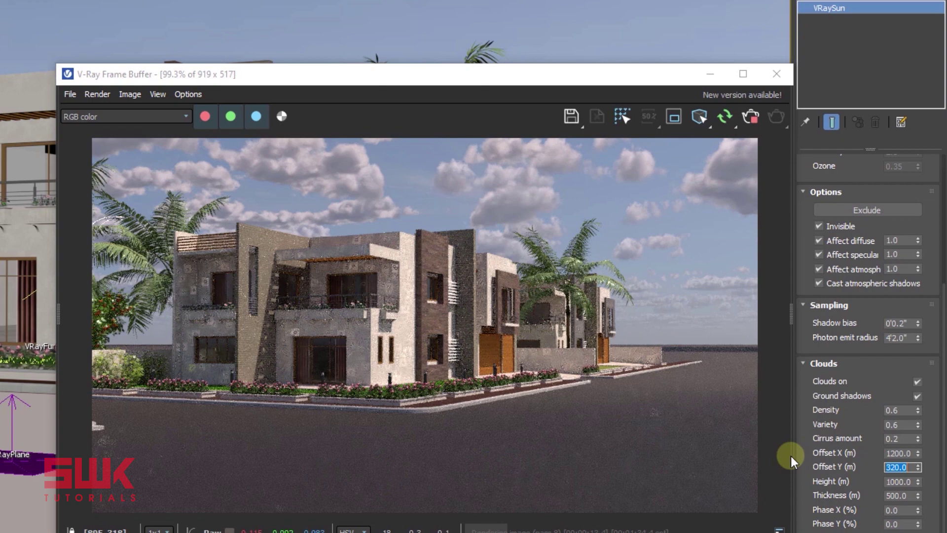
pyautogui.press('Return')
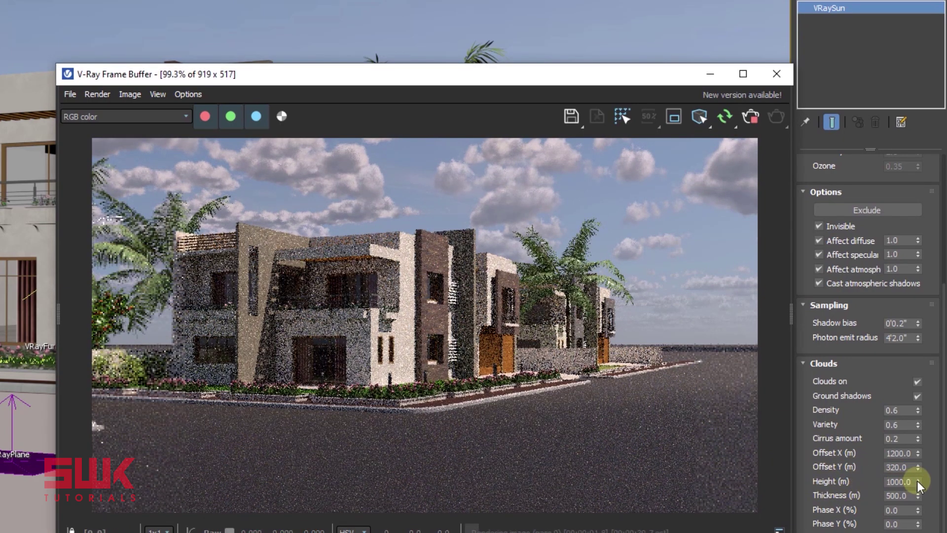
pyautogui.moveTo(912, 480); pyautogui.dragTo(883, 481)
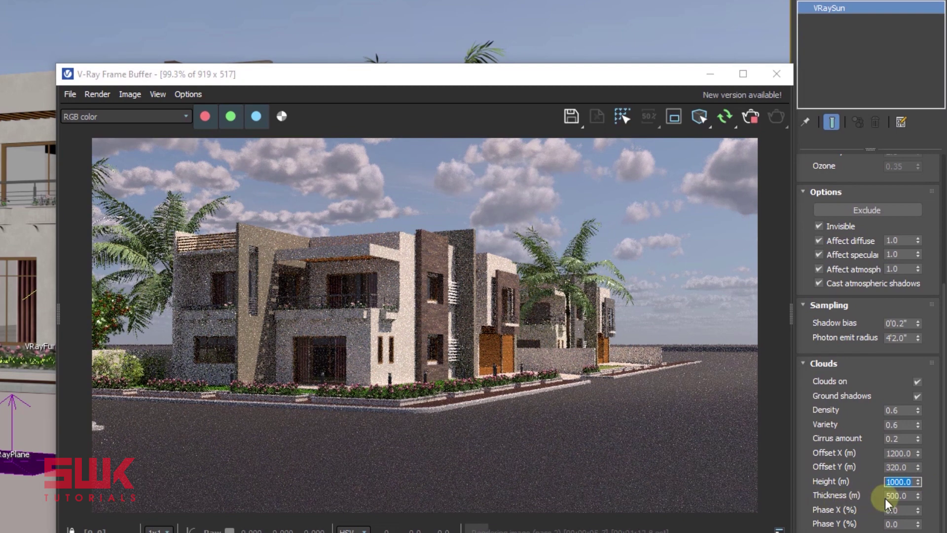
pyautogui.moveTo(913, 495); pyautogui.dragTo(880, 495)
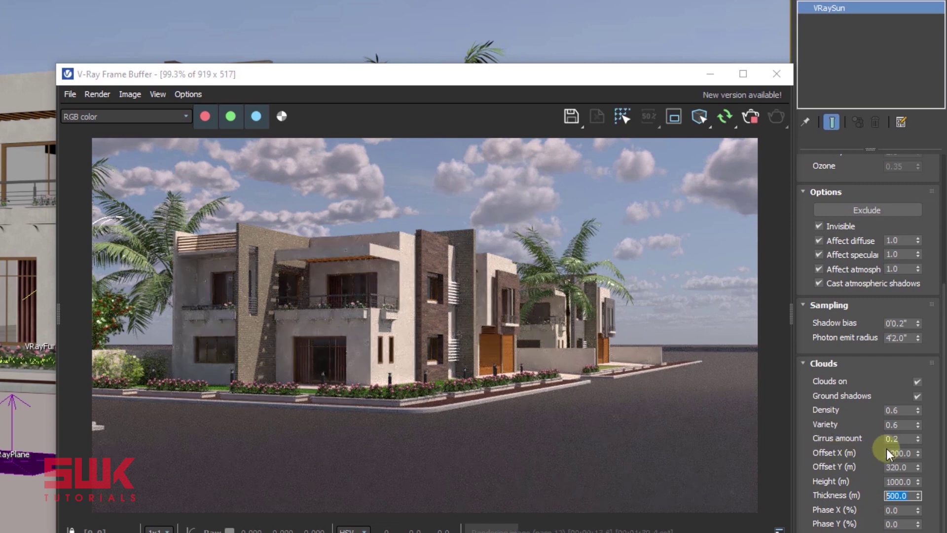
pyautogui.doubleClick(904, 440)
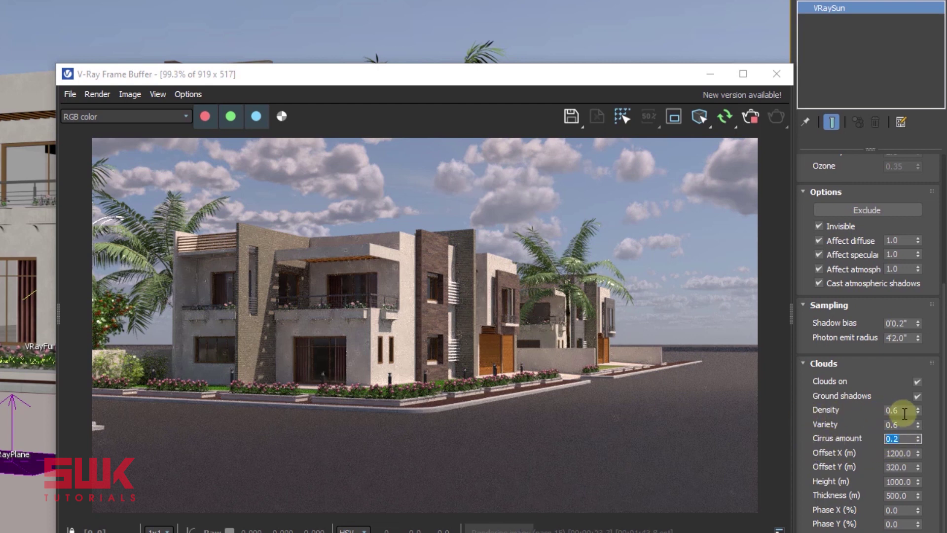
# Set the cloud variety to 0.3 and reset the clouds' X and Y offsets to 0
pyautogui.doubleClick(899, 425)
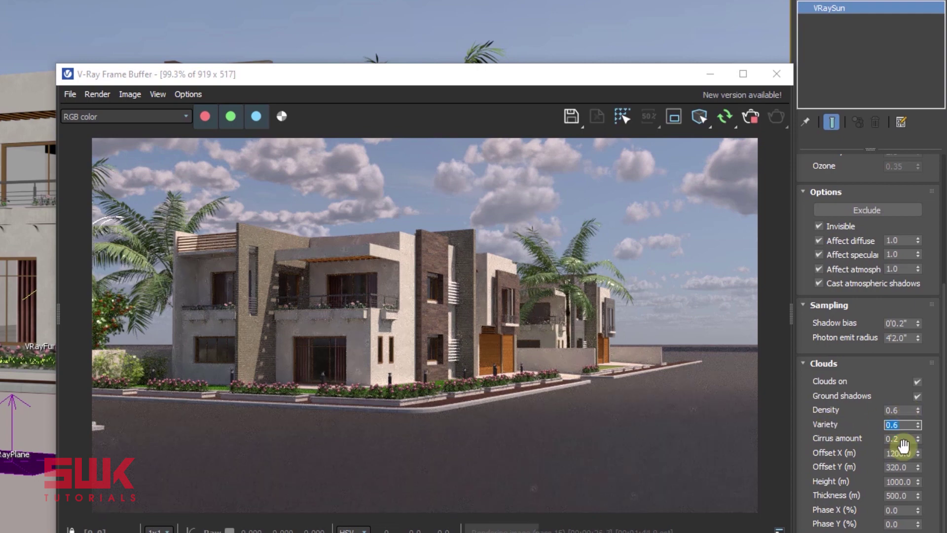
pyautogui.press('Return')
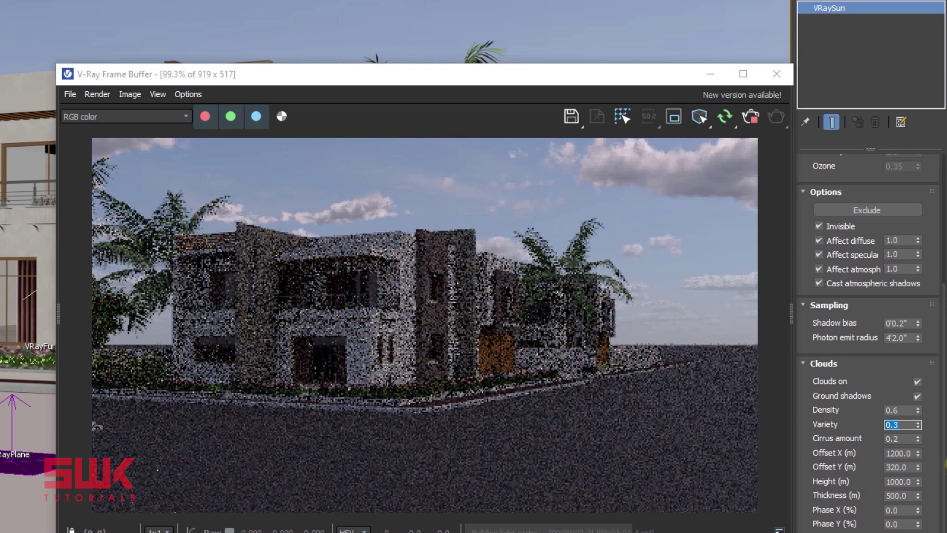
pyautogui.rightClick(917, 465)
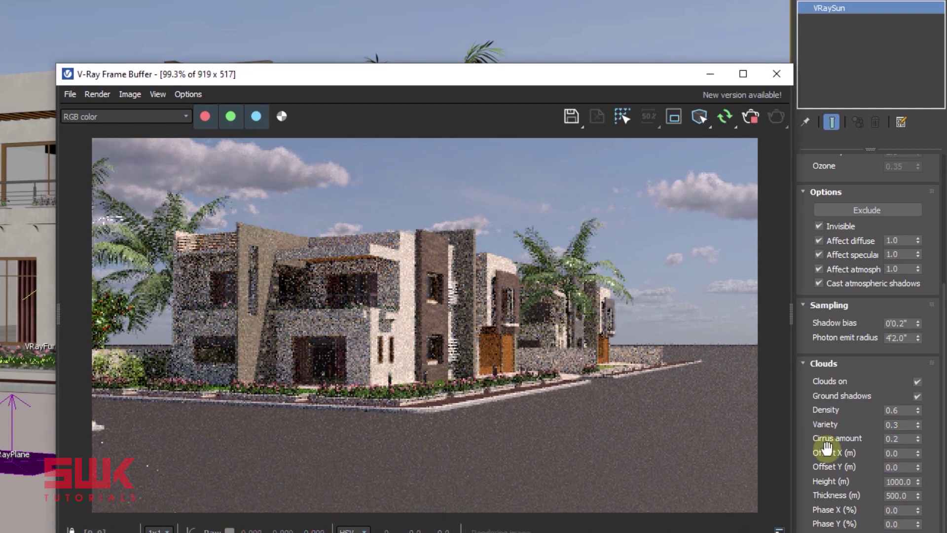
# Try a cirrus amount of 1.0 for the clouds and set it to 0.7
pyautogui.click(894, 439)
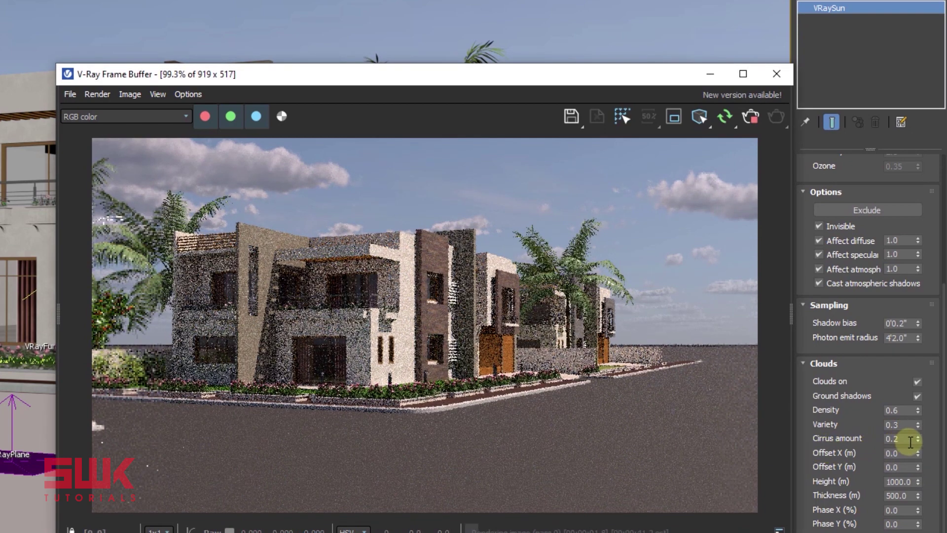
pyautogui.write('1')
pyautogui.press('Return')
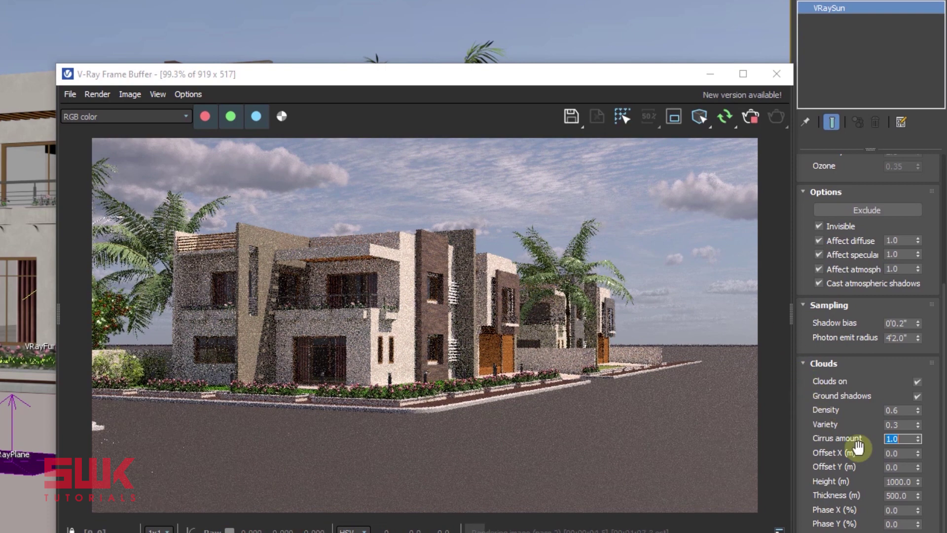
pyautogui.write('.7')
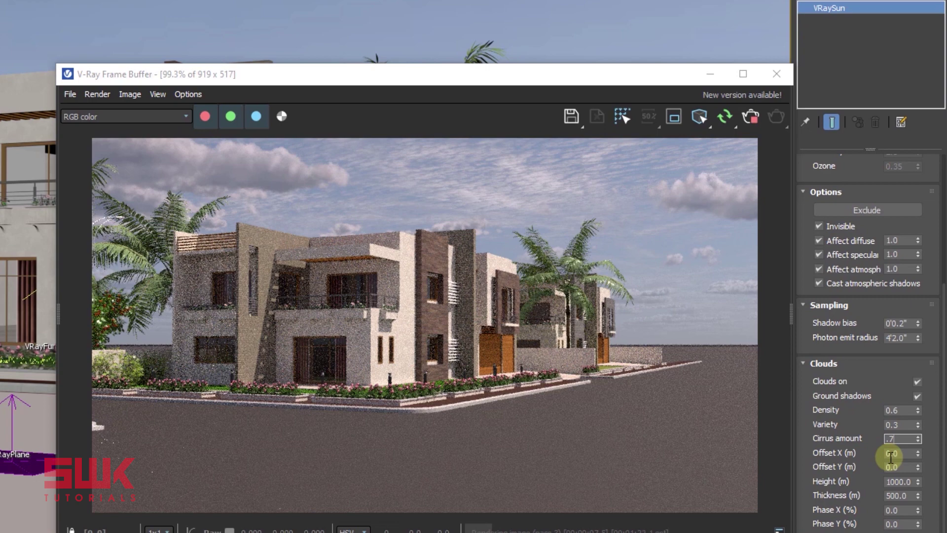
pyautogui.press('Return')
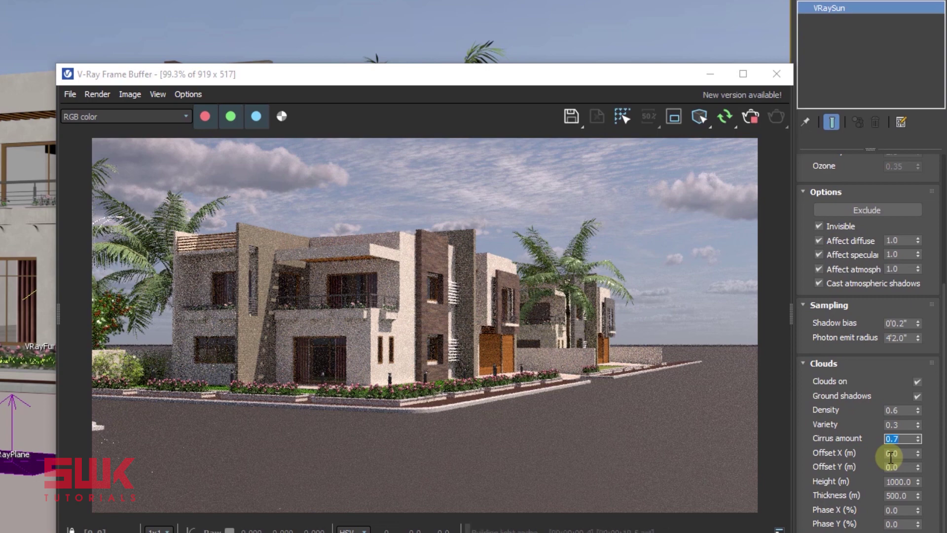